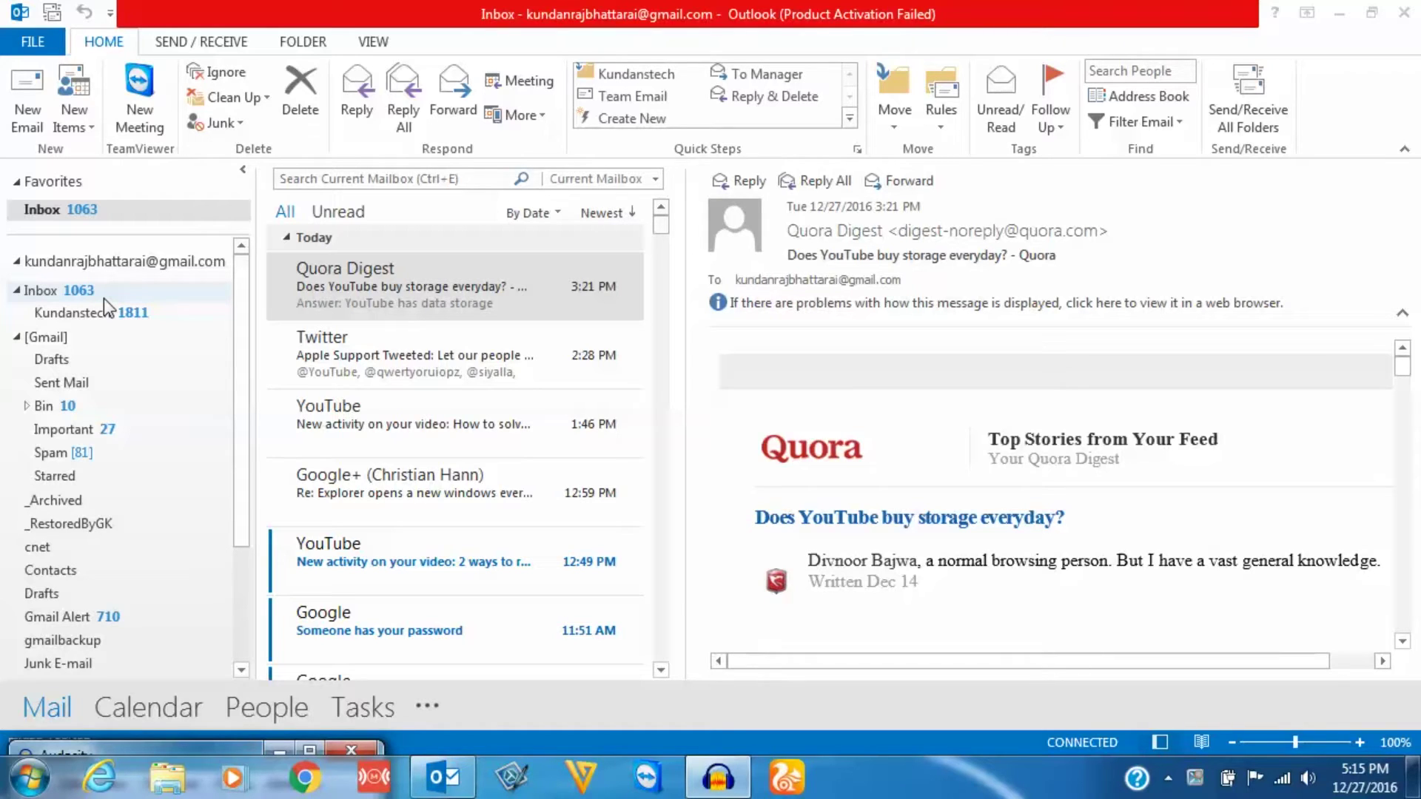
Add a new subfolder named 'sample' under the Inbox and open it
click(16, 290)
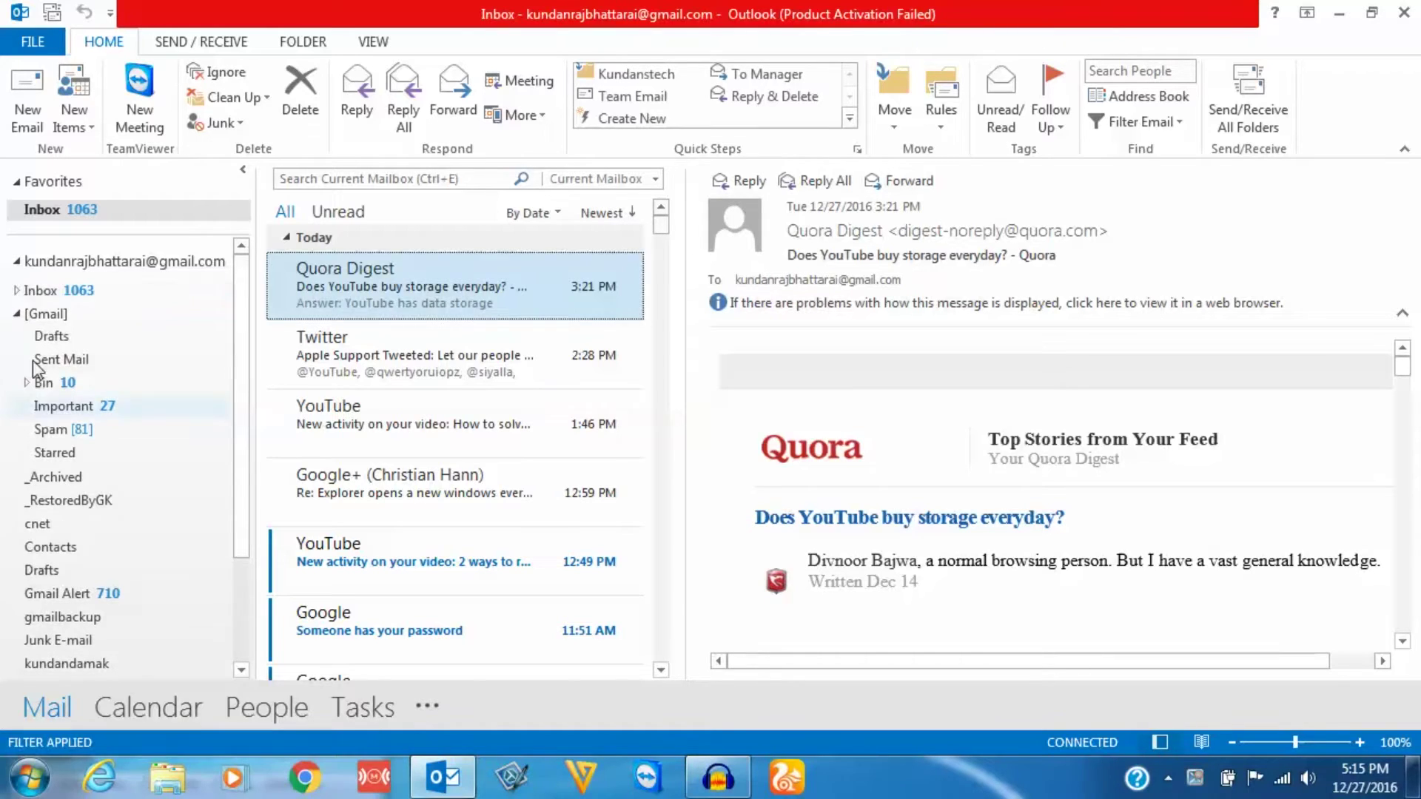
click(16, 290)
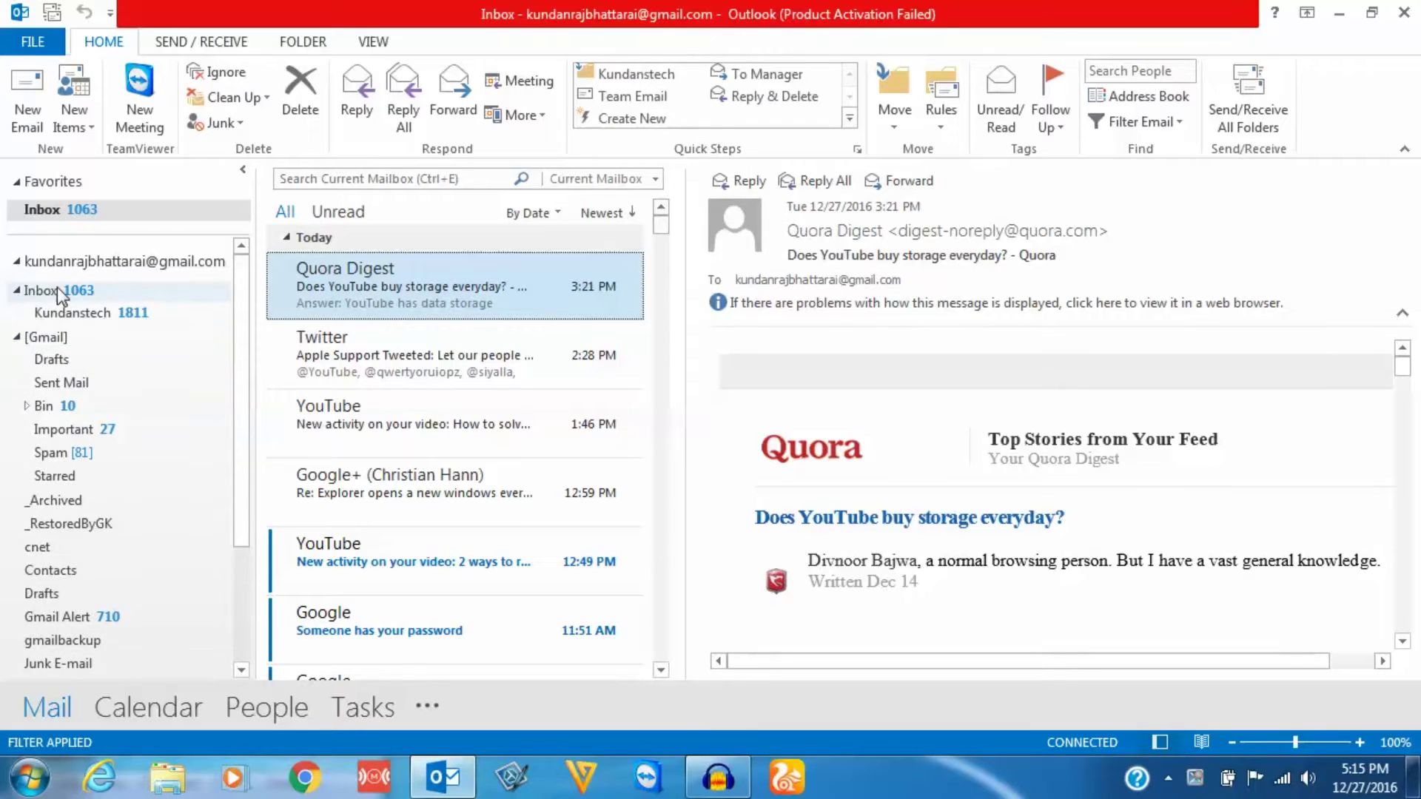
click(37, 291)
right_click(37, 291)
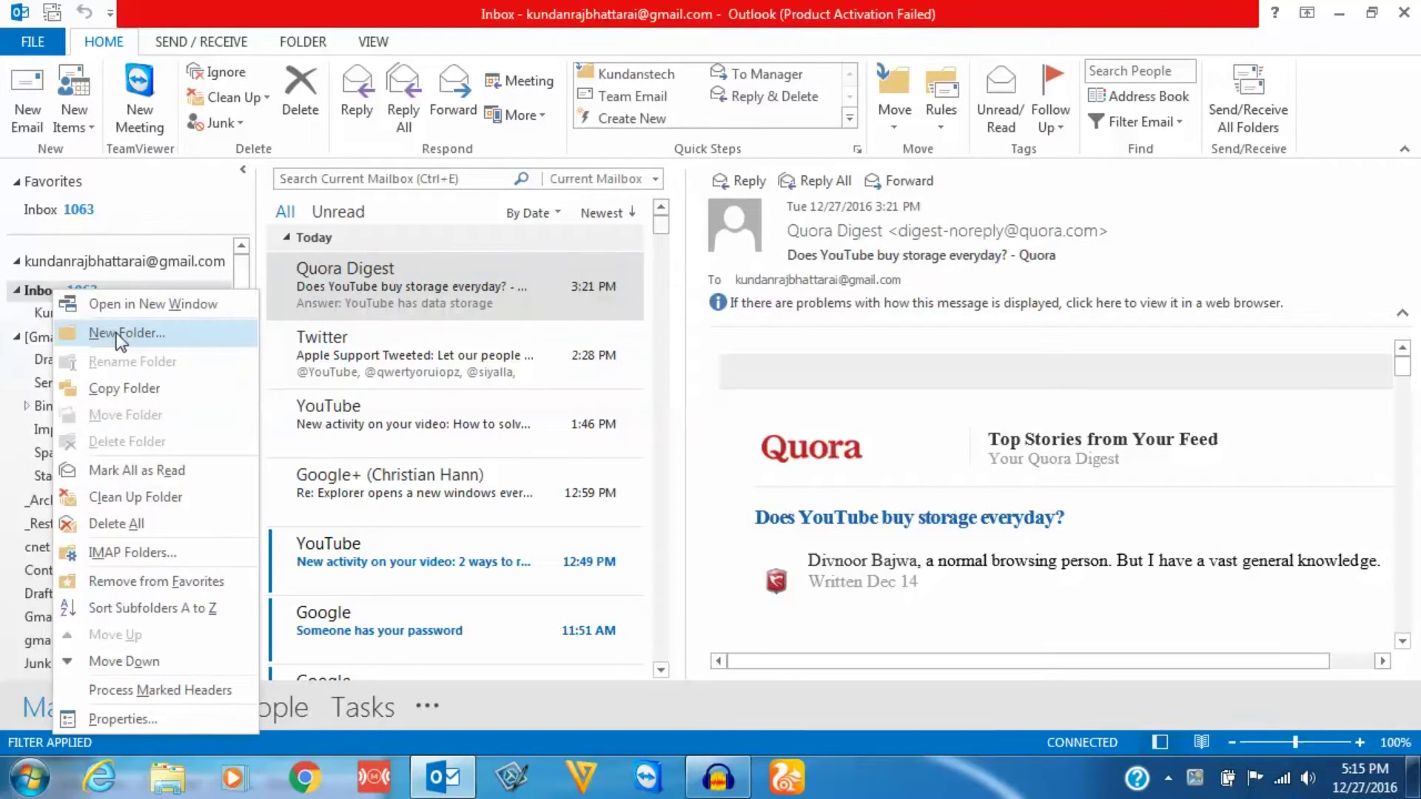
click(118, 158)
text(s)
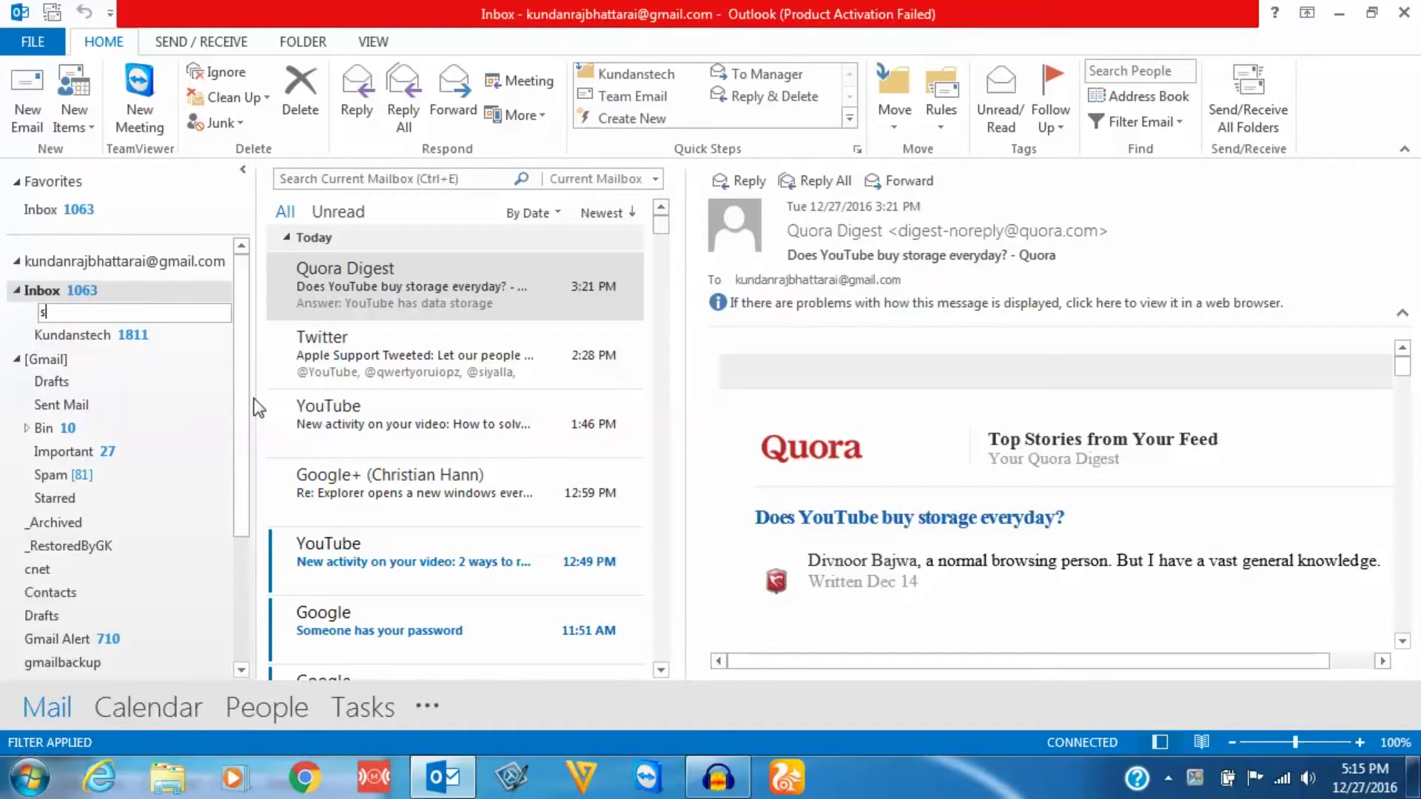
text(ample)
key(Return)
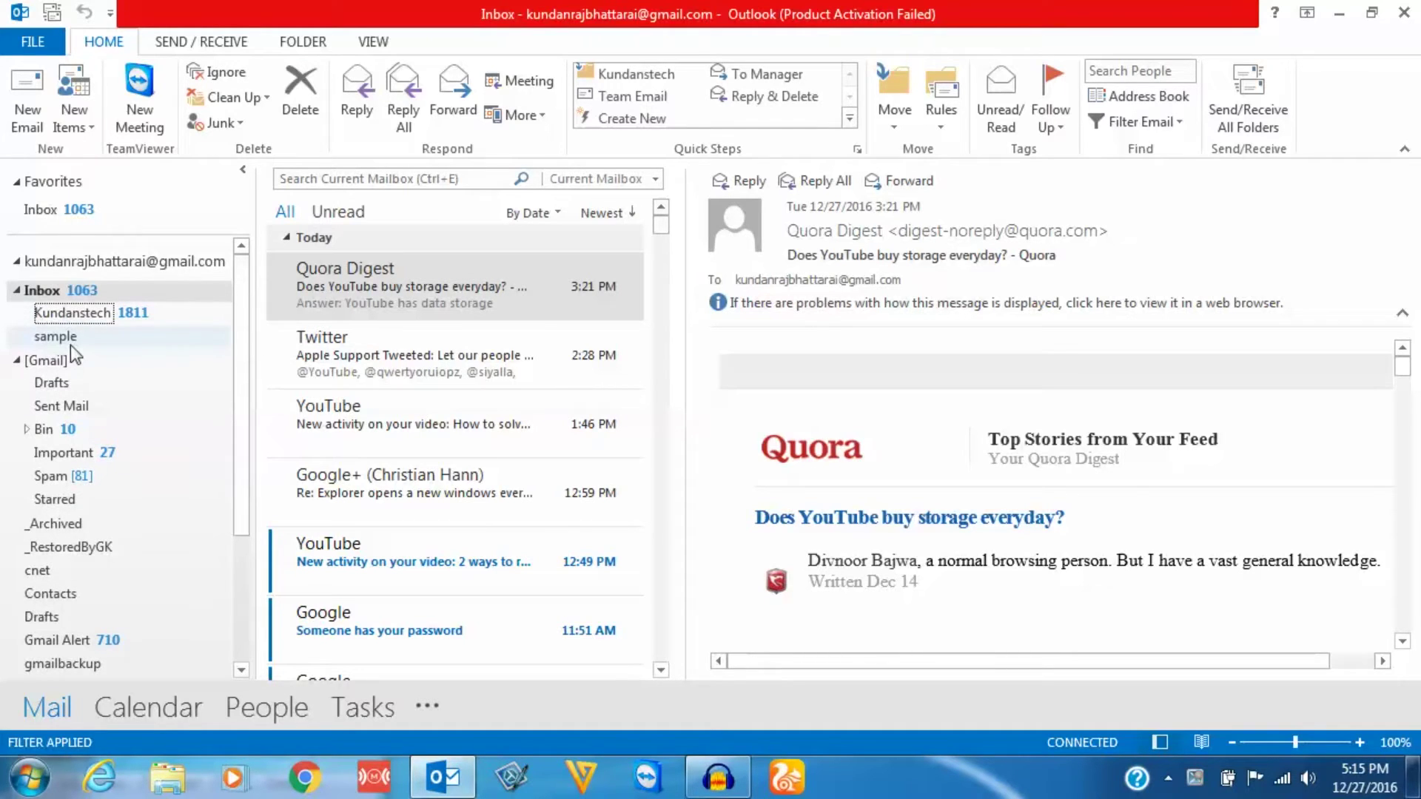
click(46, 338)
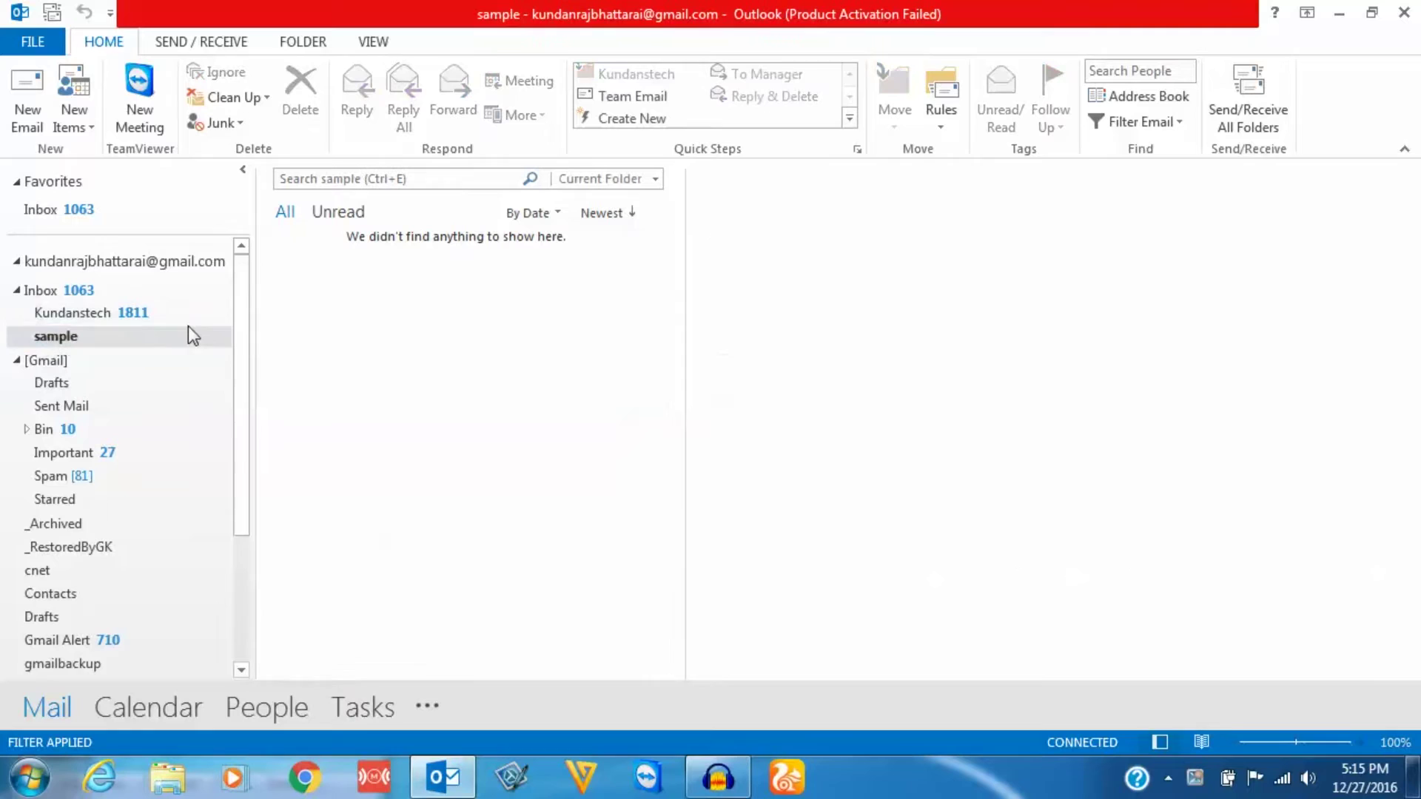
Start a new rule from the 'Move messages from someone to a folder' template
click(941, 109)
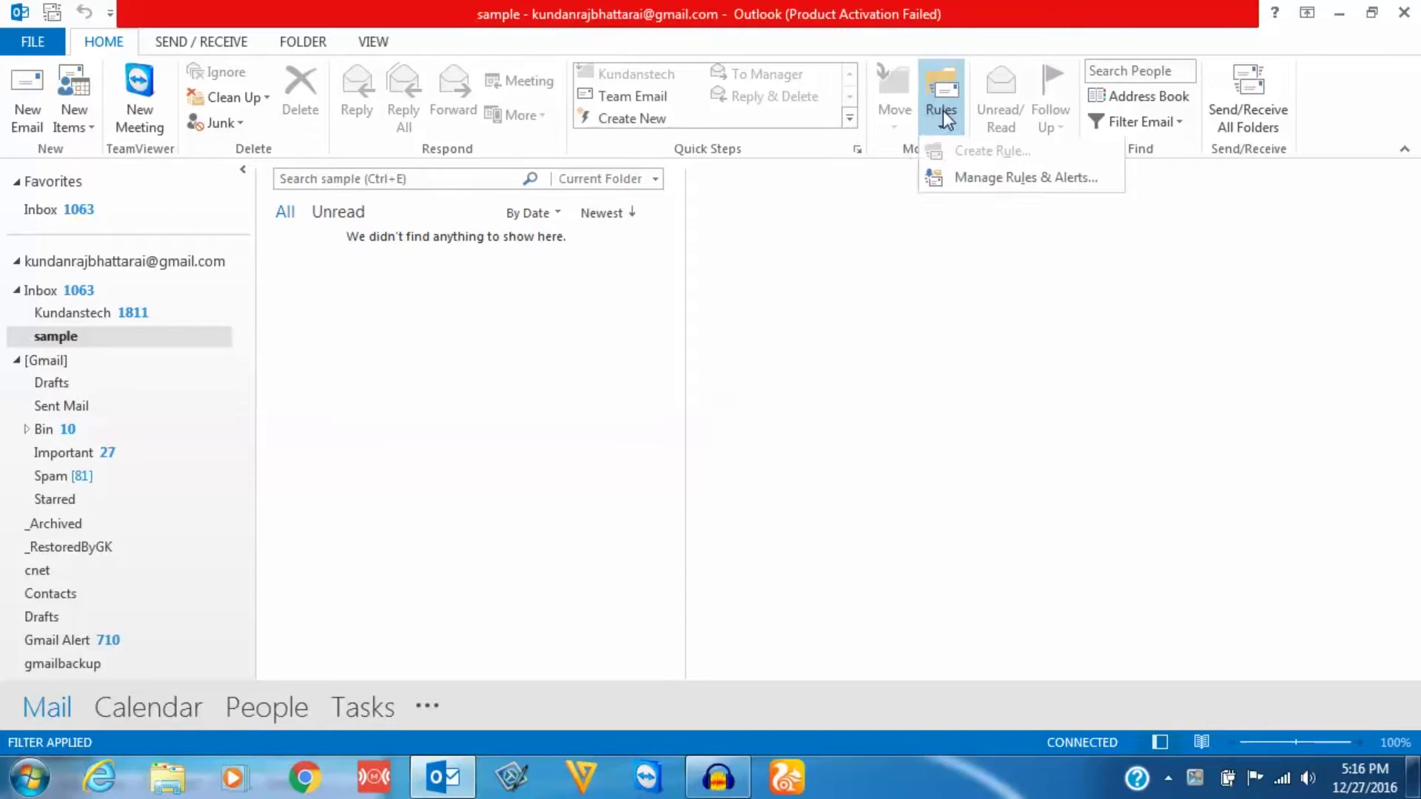
click(962, 179)
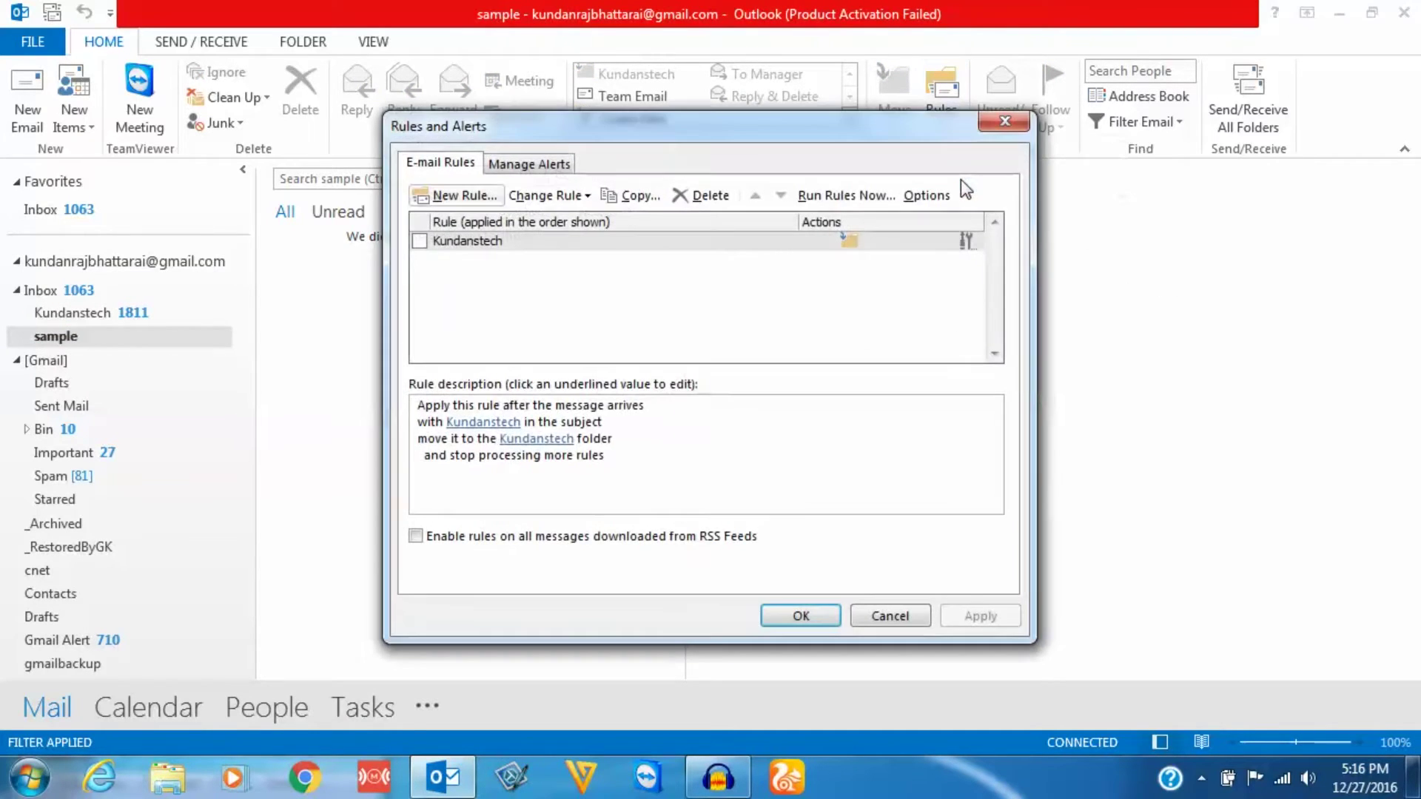
click(434, 193)
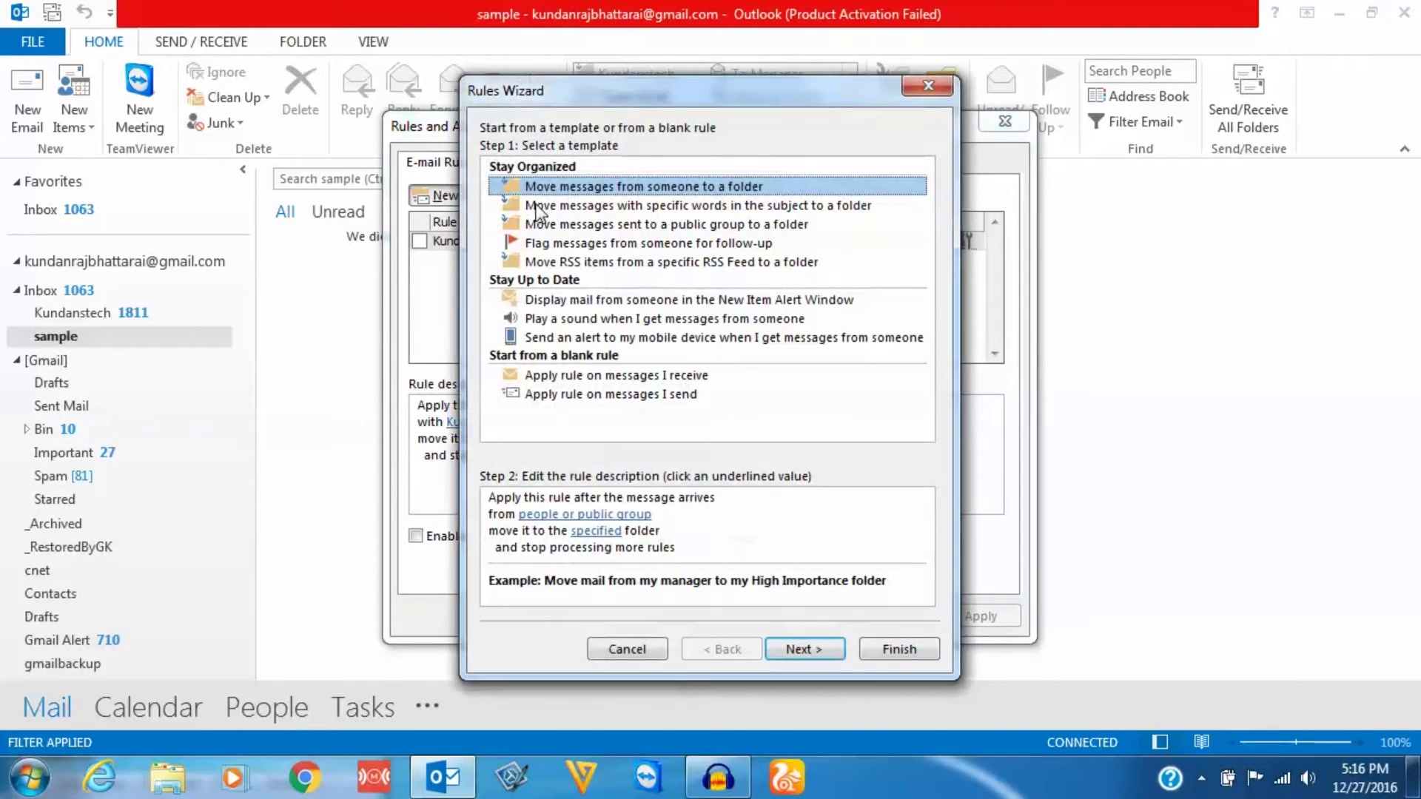
click(535, 205)
click(555, 190)
Set the rule's sender to the chosen contact from the address list
click(490, 514)
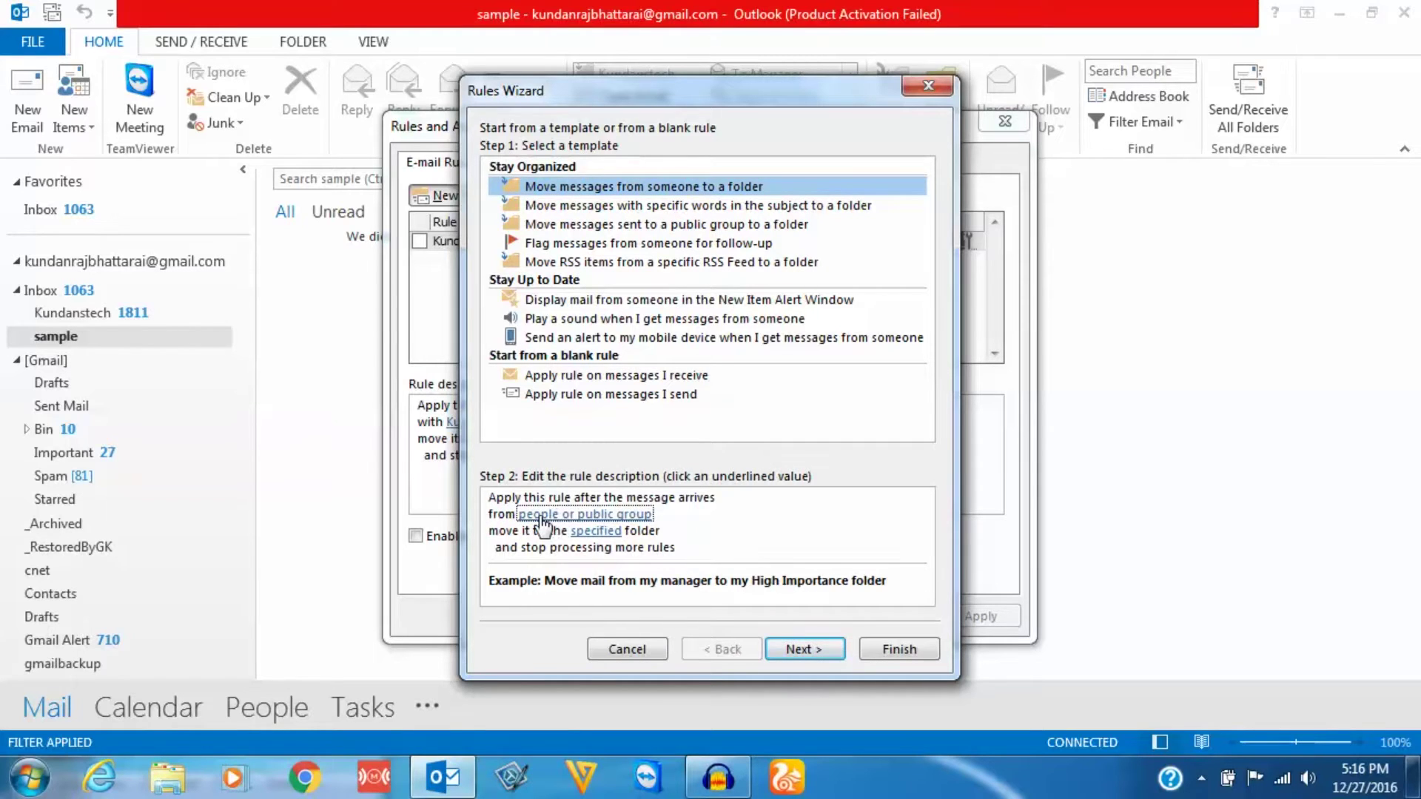
click(626, 516)
drag(595, 153, 601, 137)
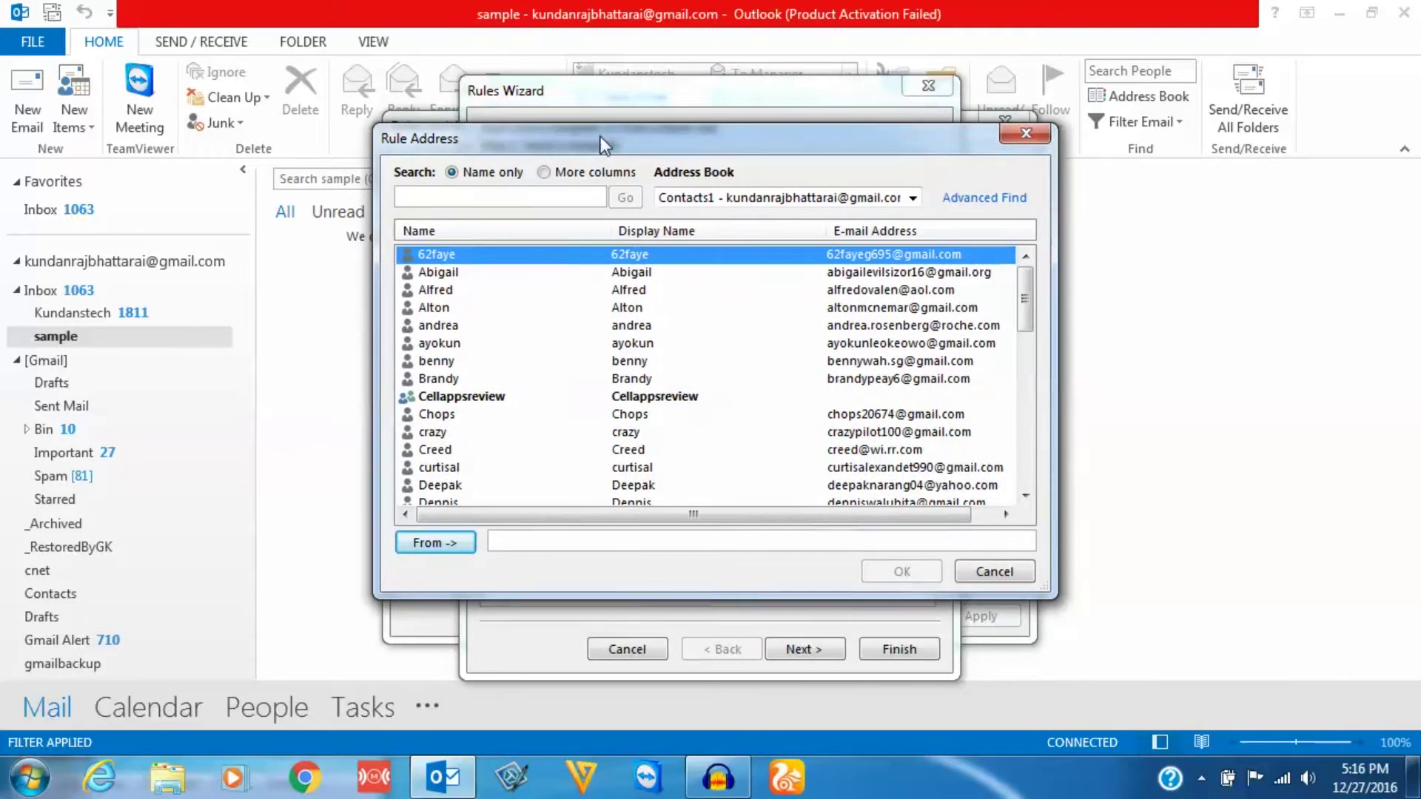
drag(1025, 300, 1026, 351)
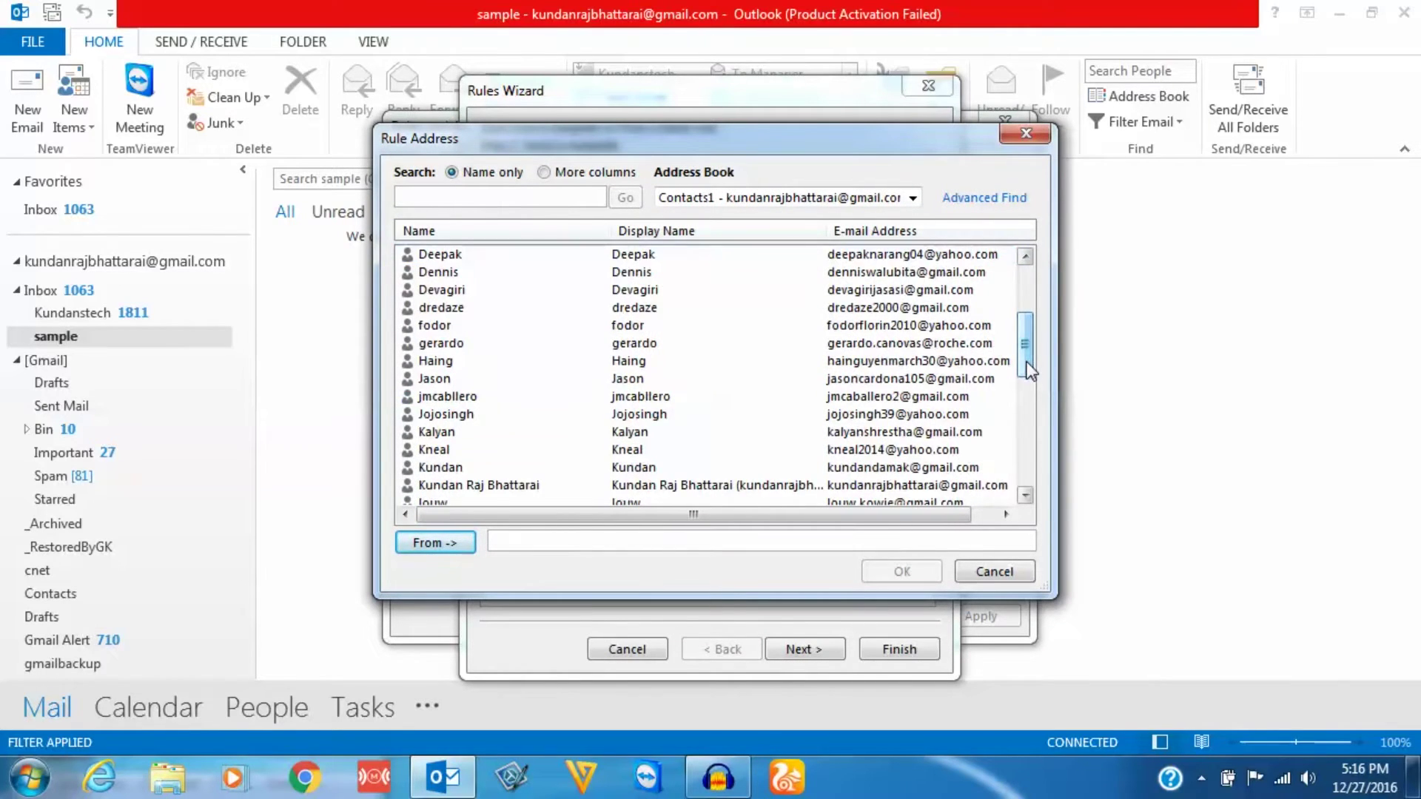
click(468, 468)
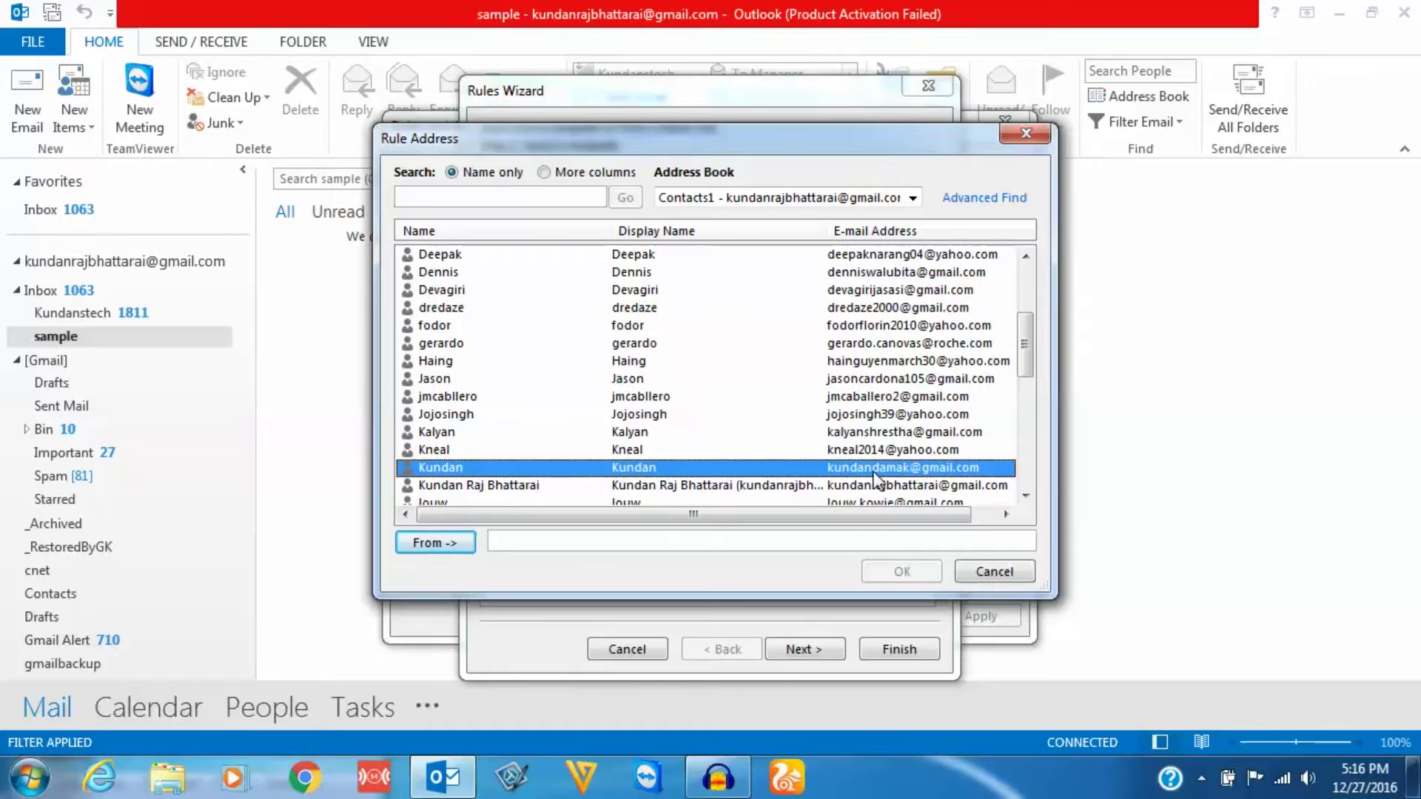
double_click(463, 469)
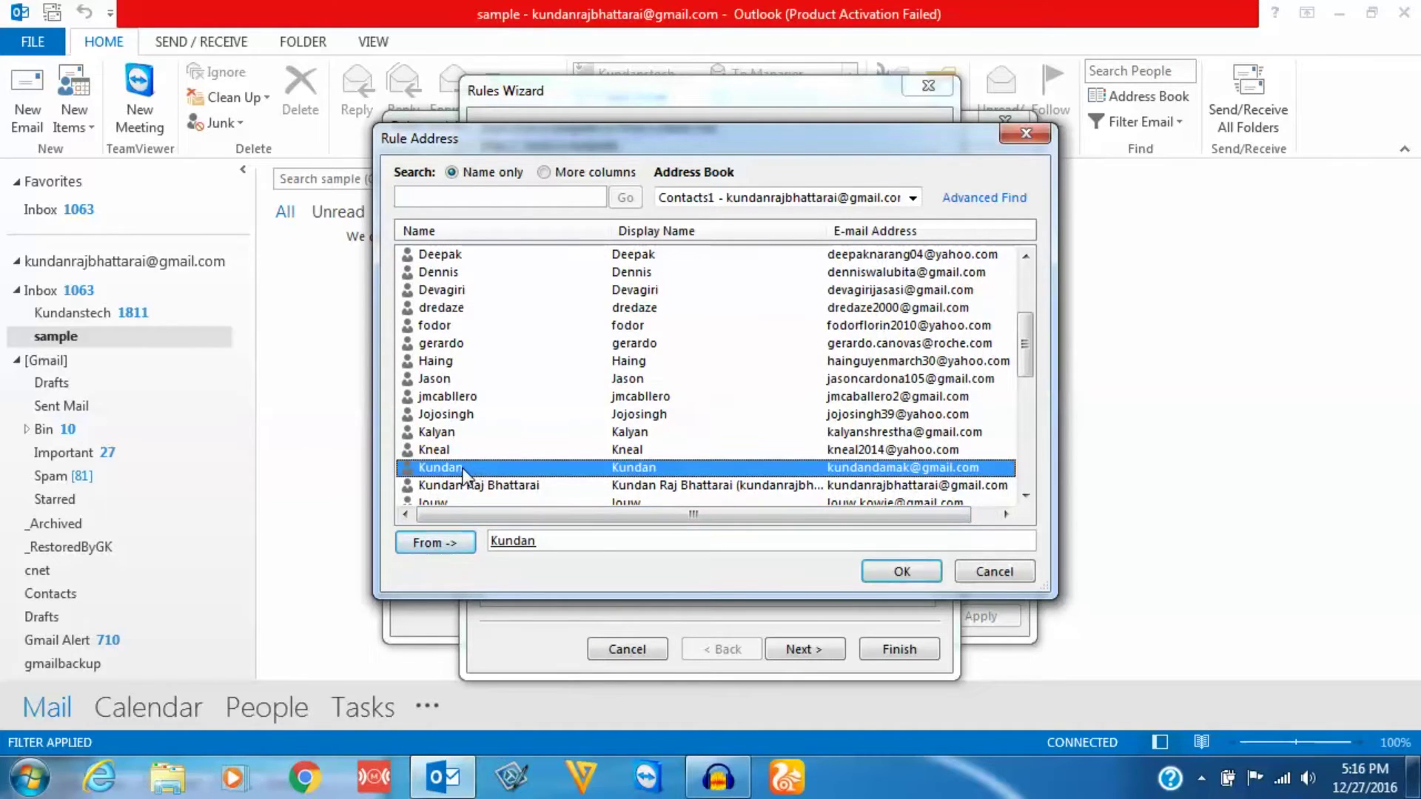
click(896, 570)
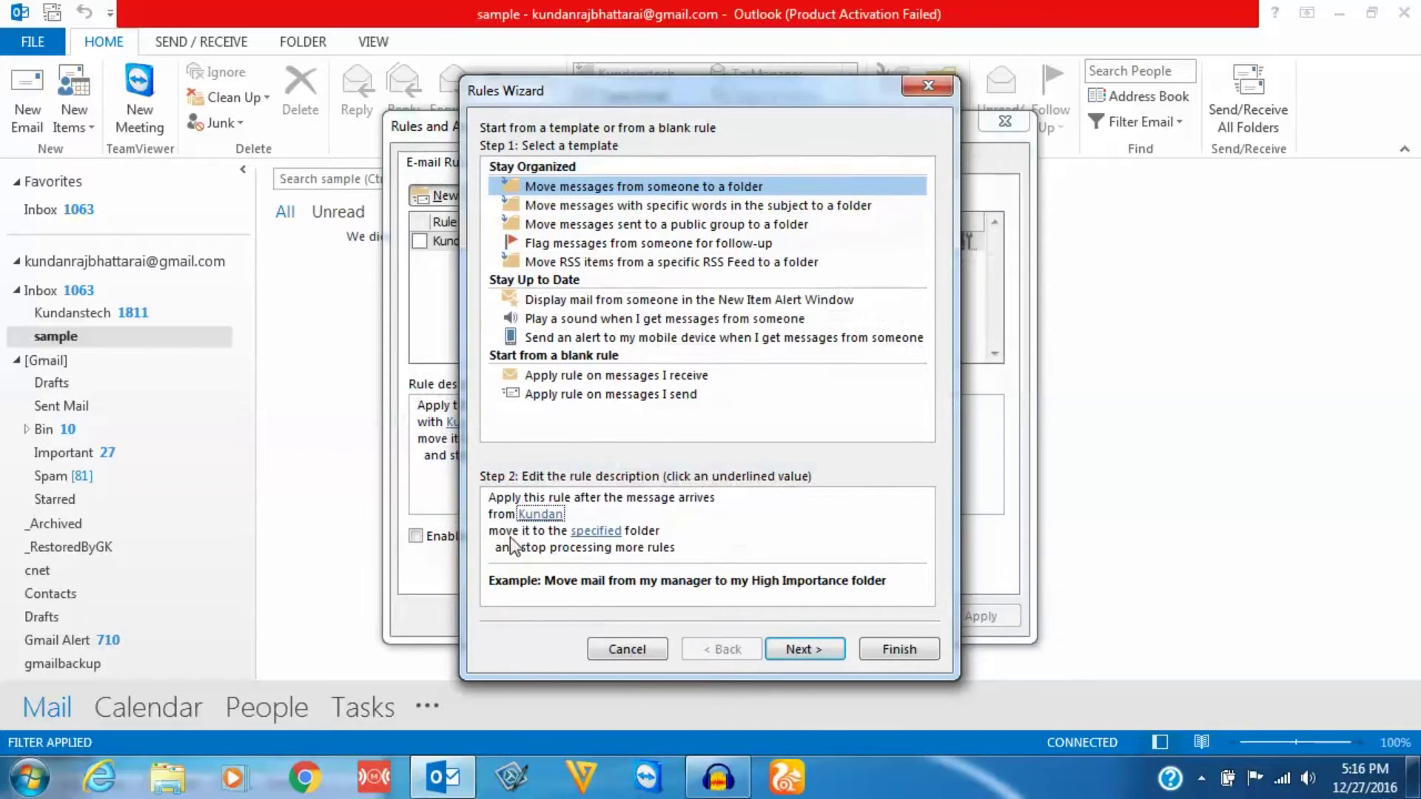
Set the rule's destination folder to 'sample'
click(589, 535)
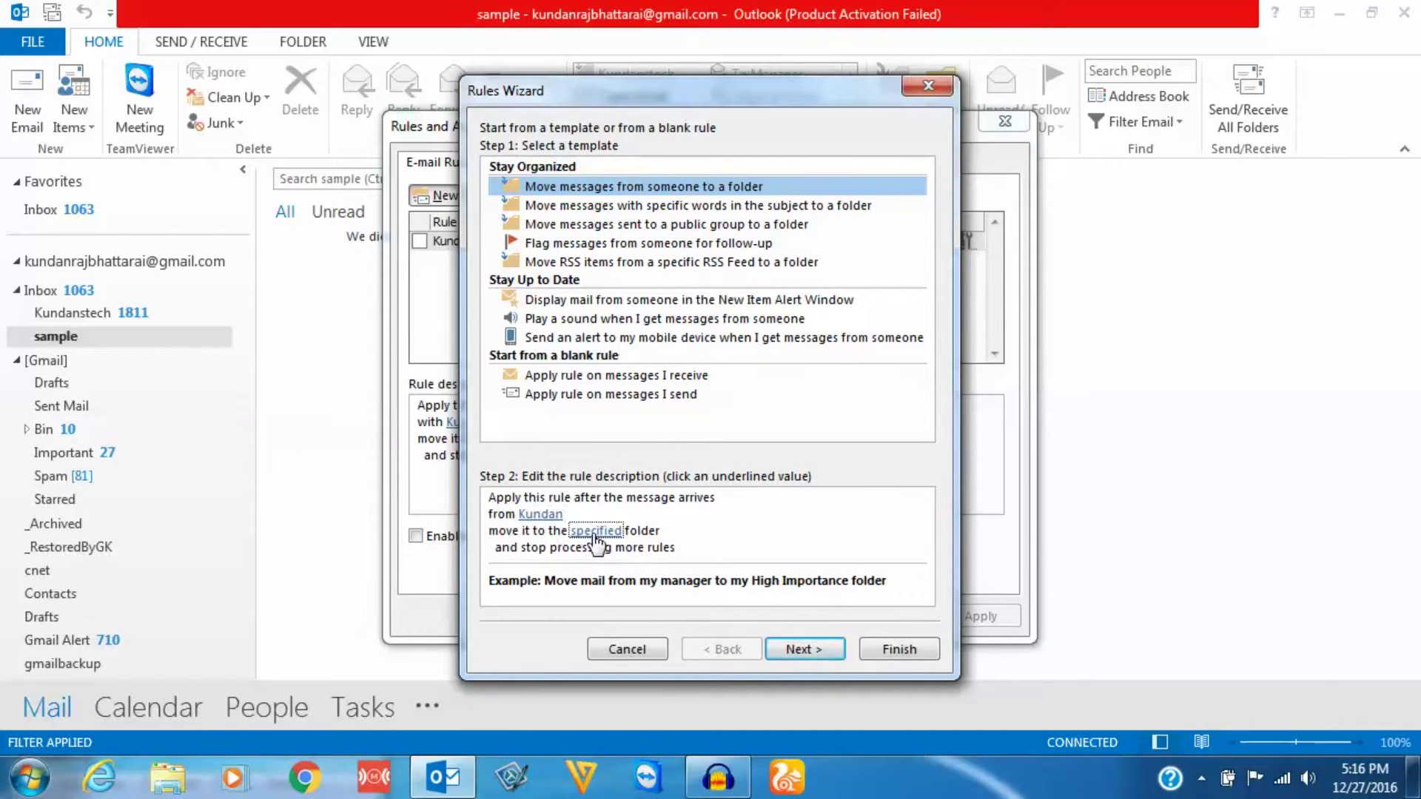
click(597, 538)
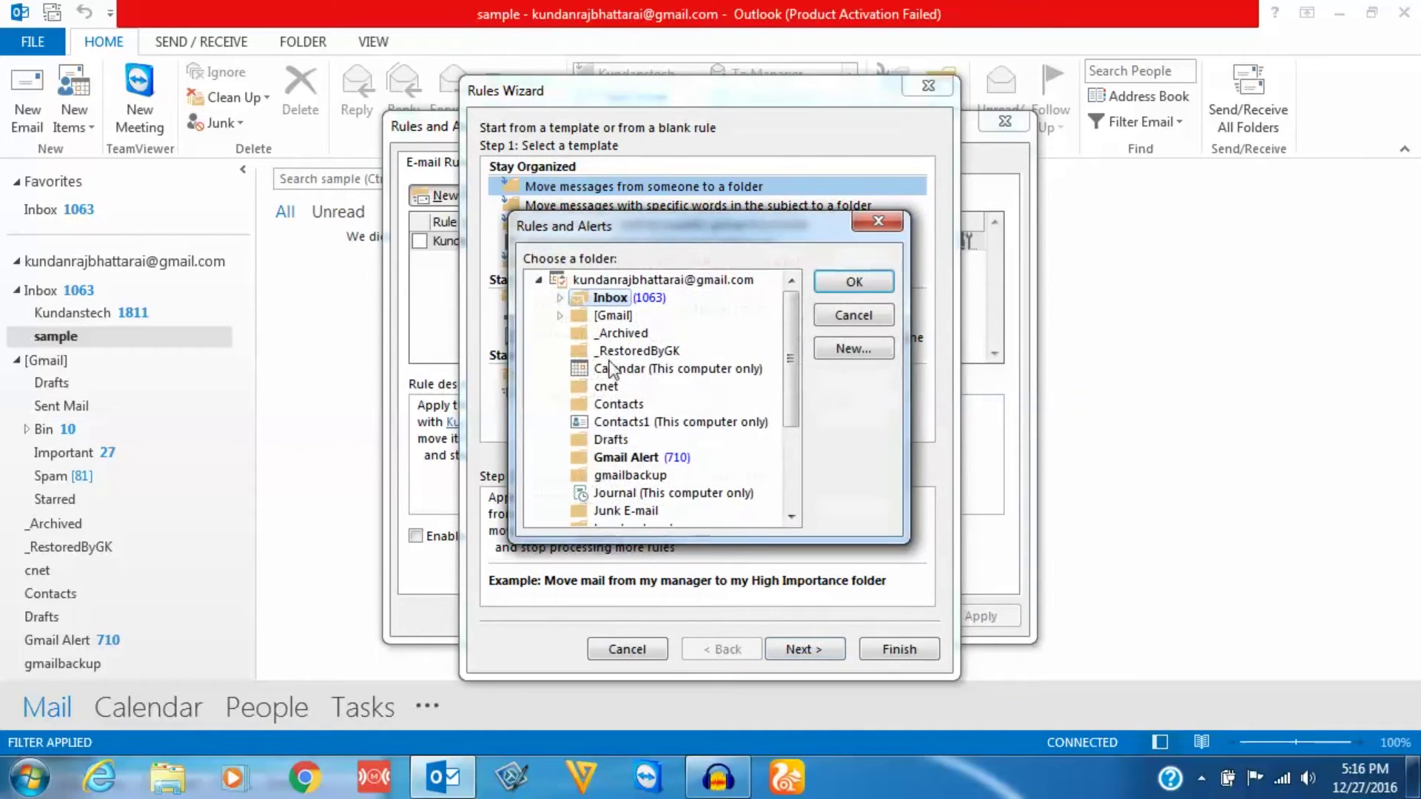
click(561, 298)
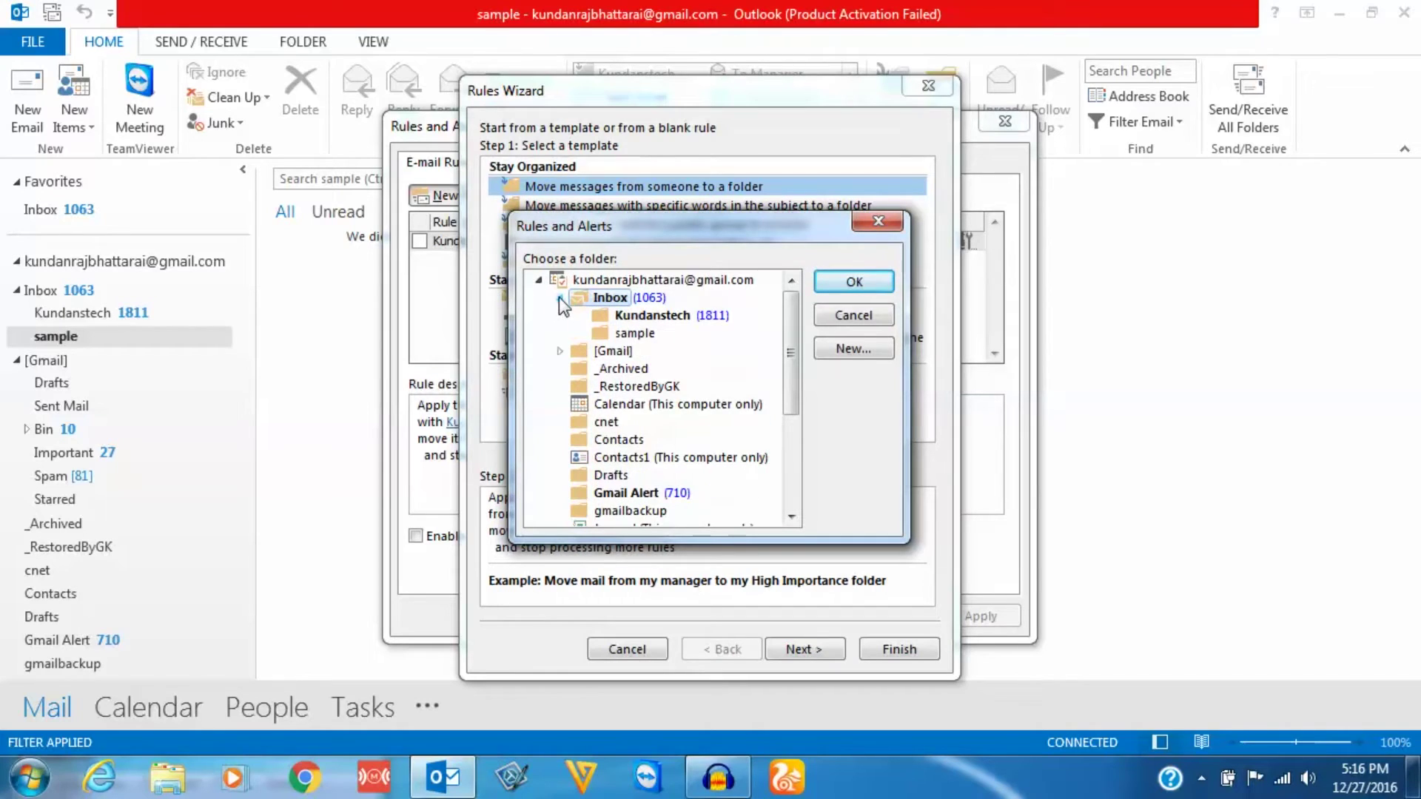
click(627, 334)
click(854, 281)
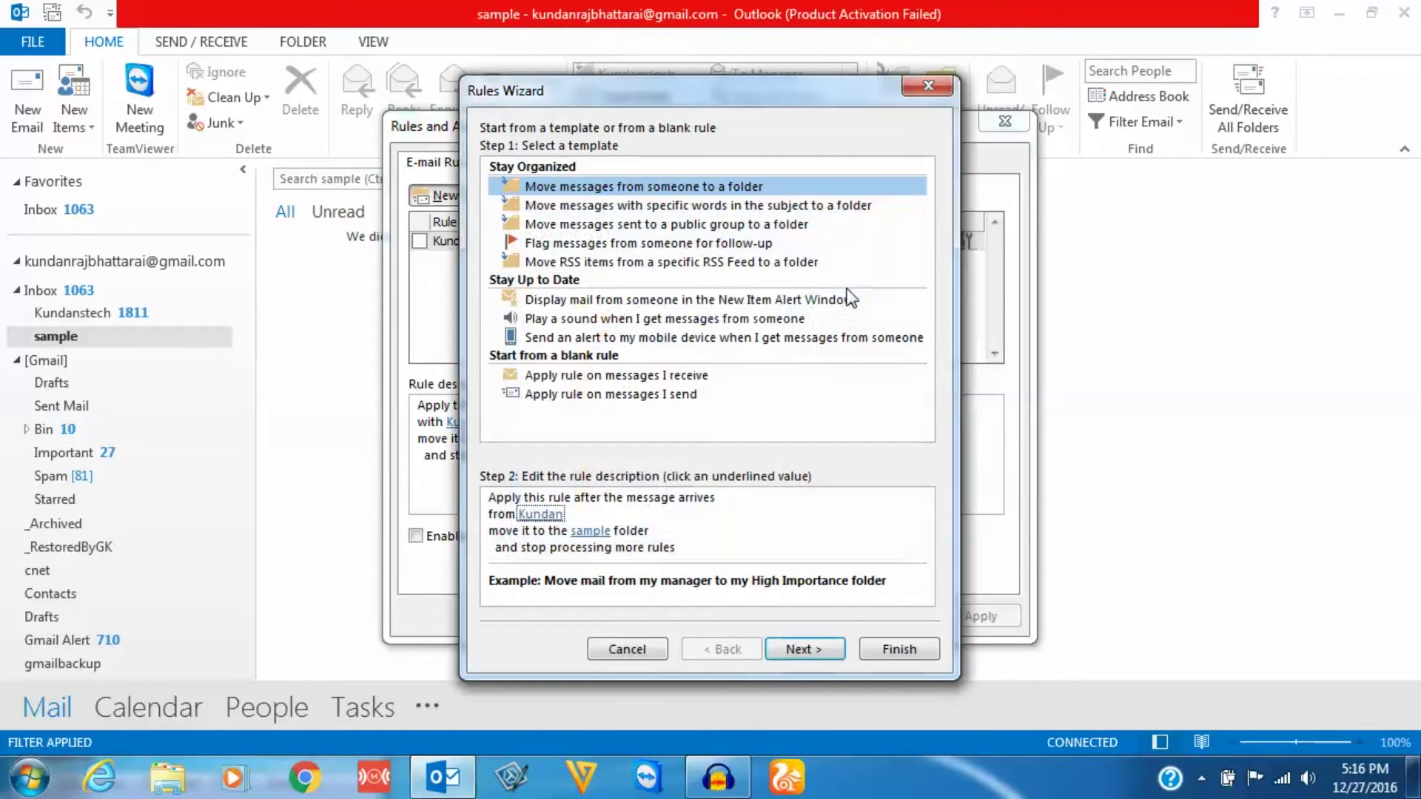
Finish and save the rule without extra conditions or exceptions, then view the empty sample folder
click(800, 649)
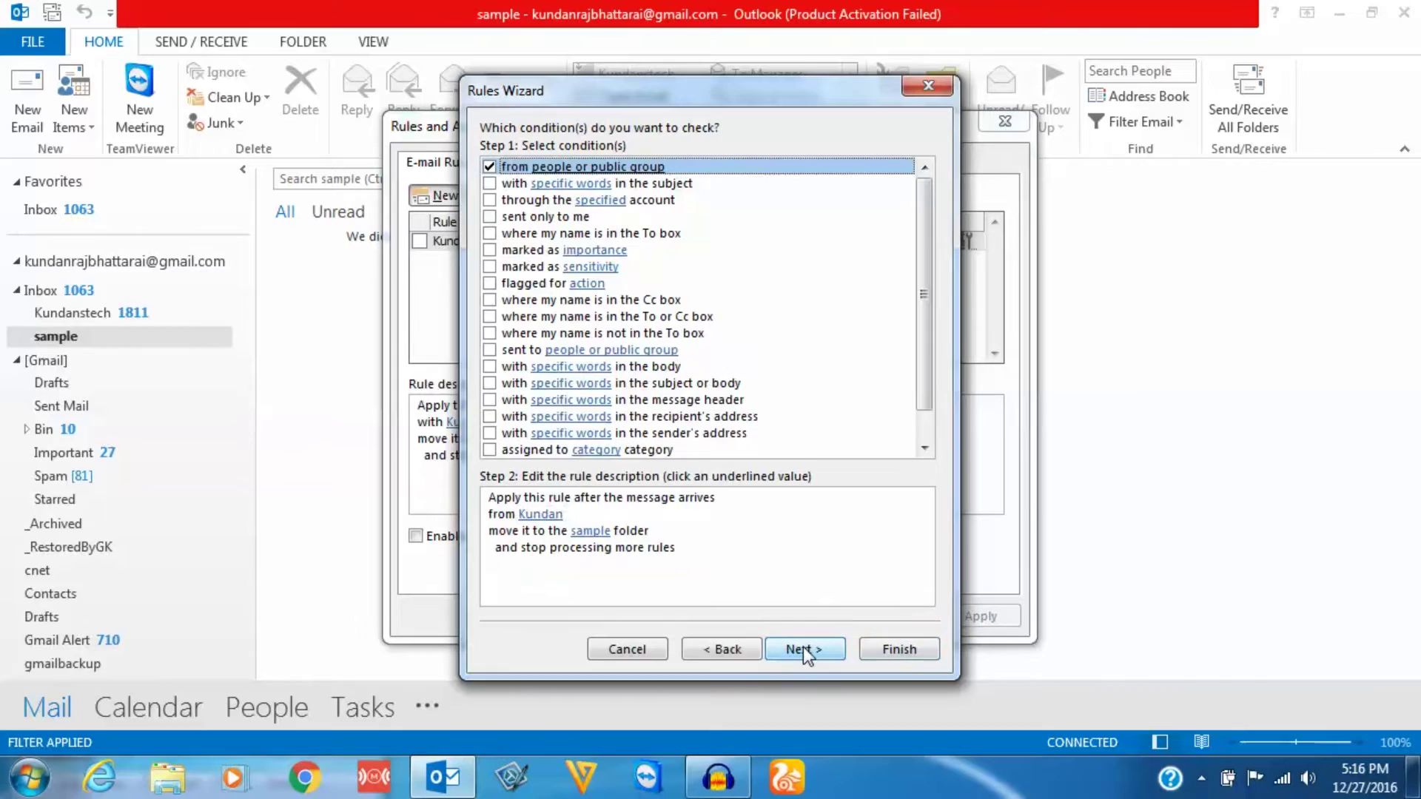
click(801, 651)
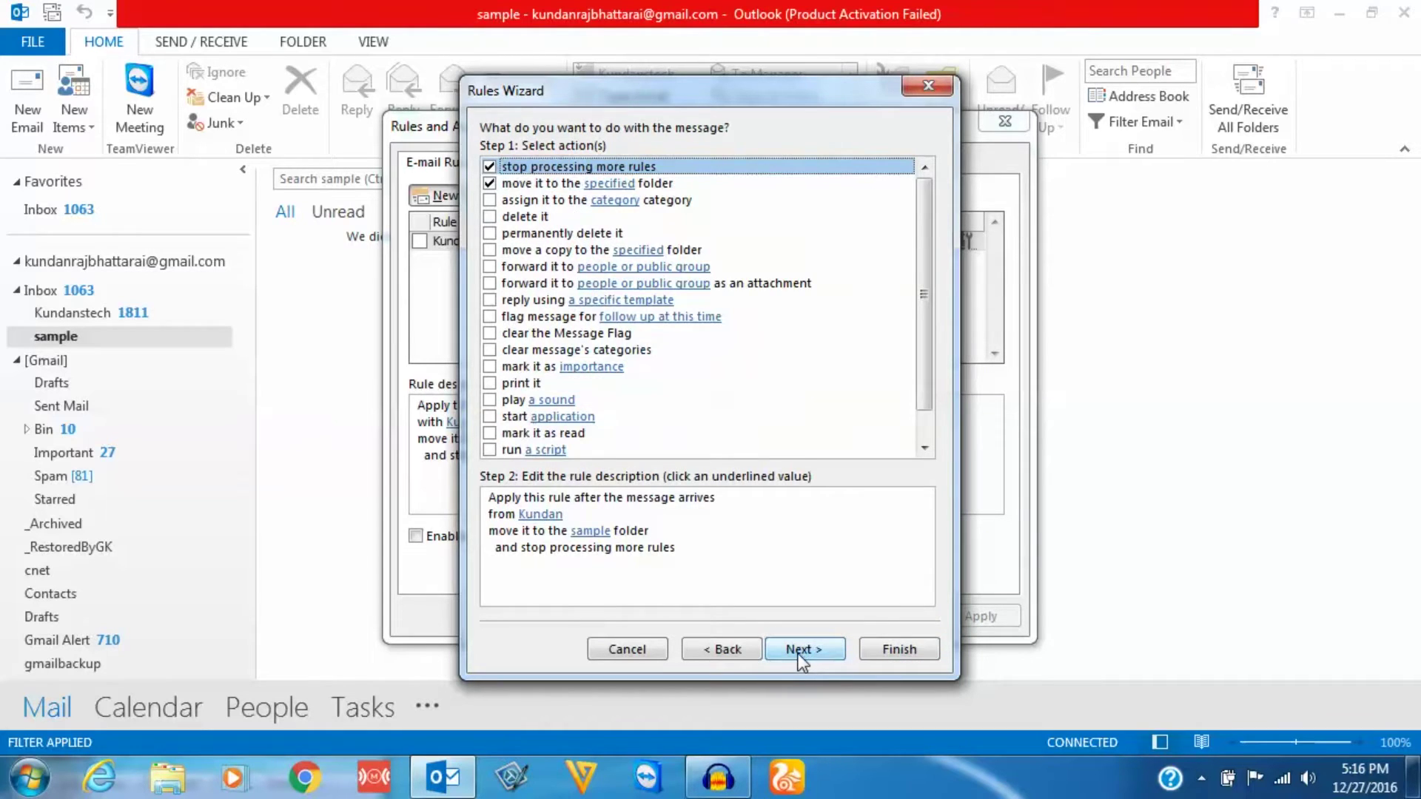
click(806, 651)
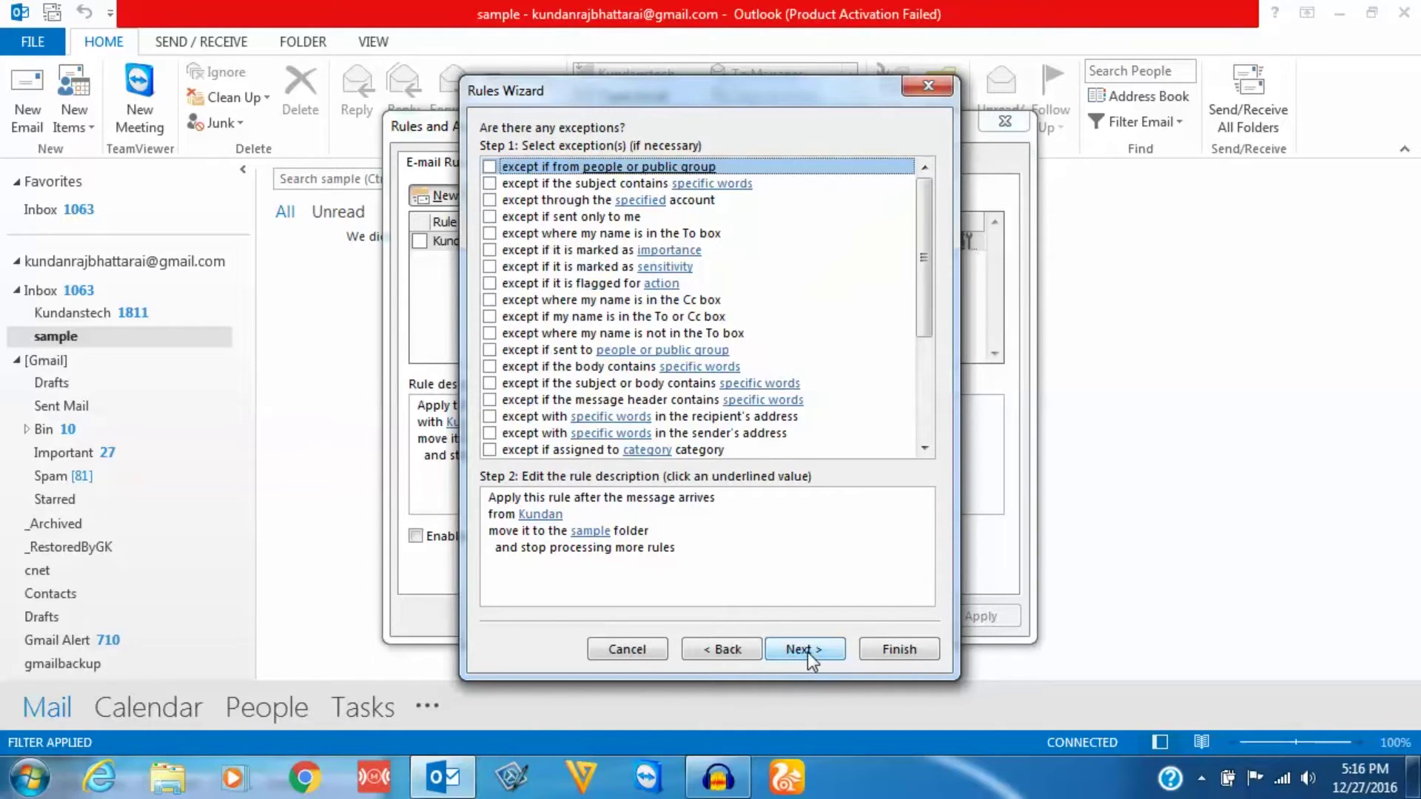
click(815, 651)
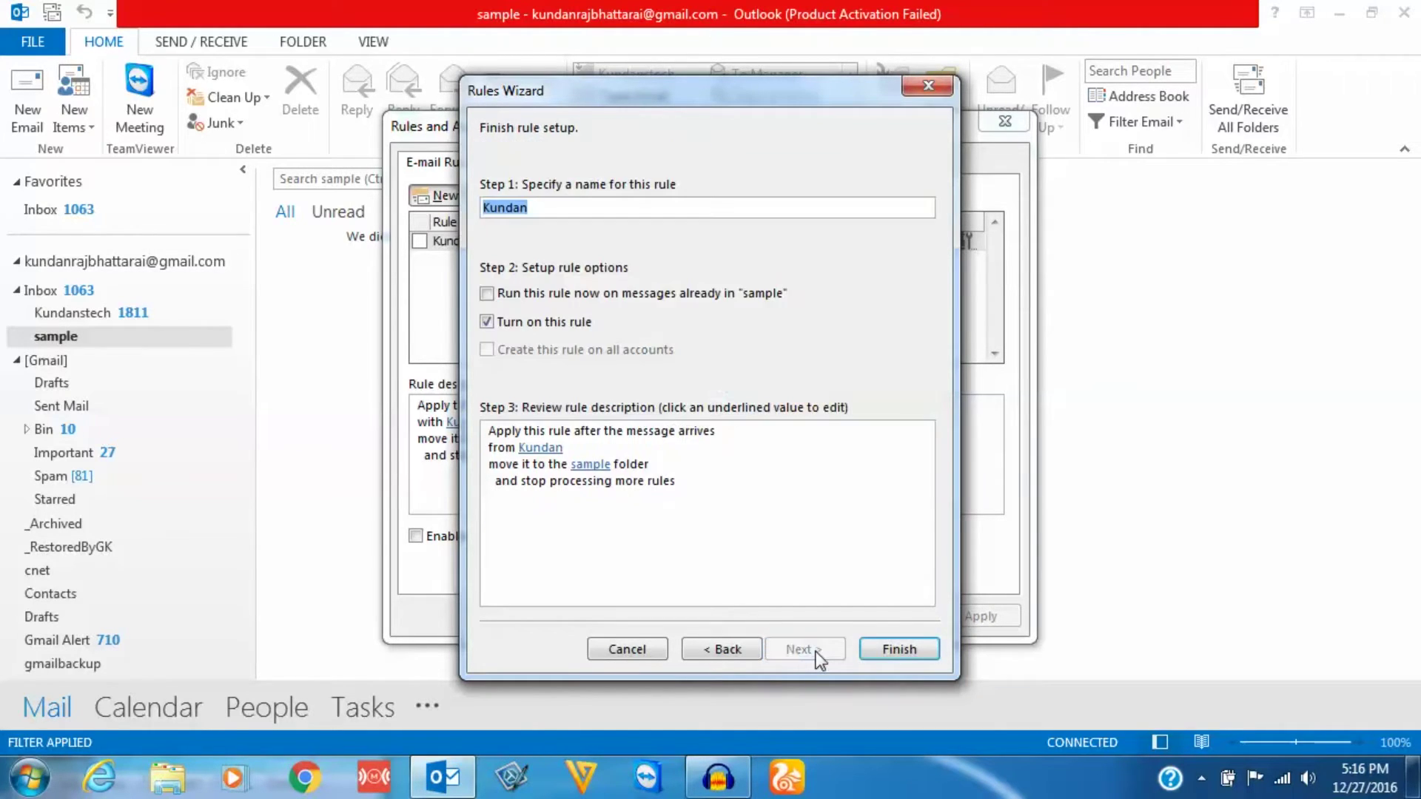
click(898, 652)
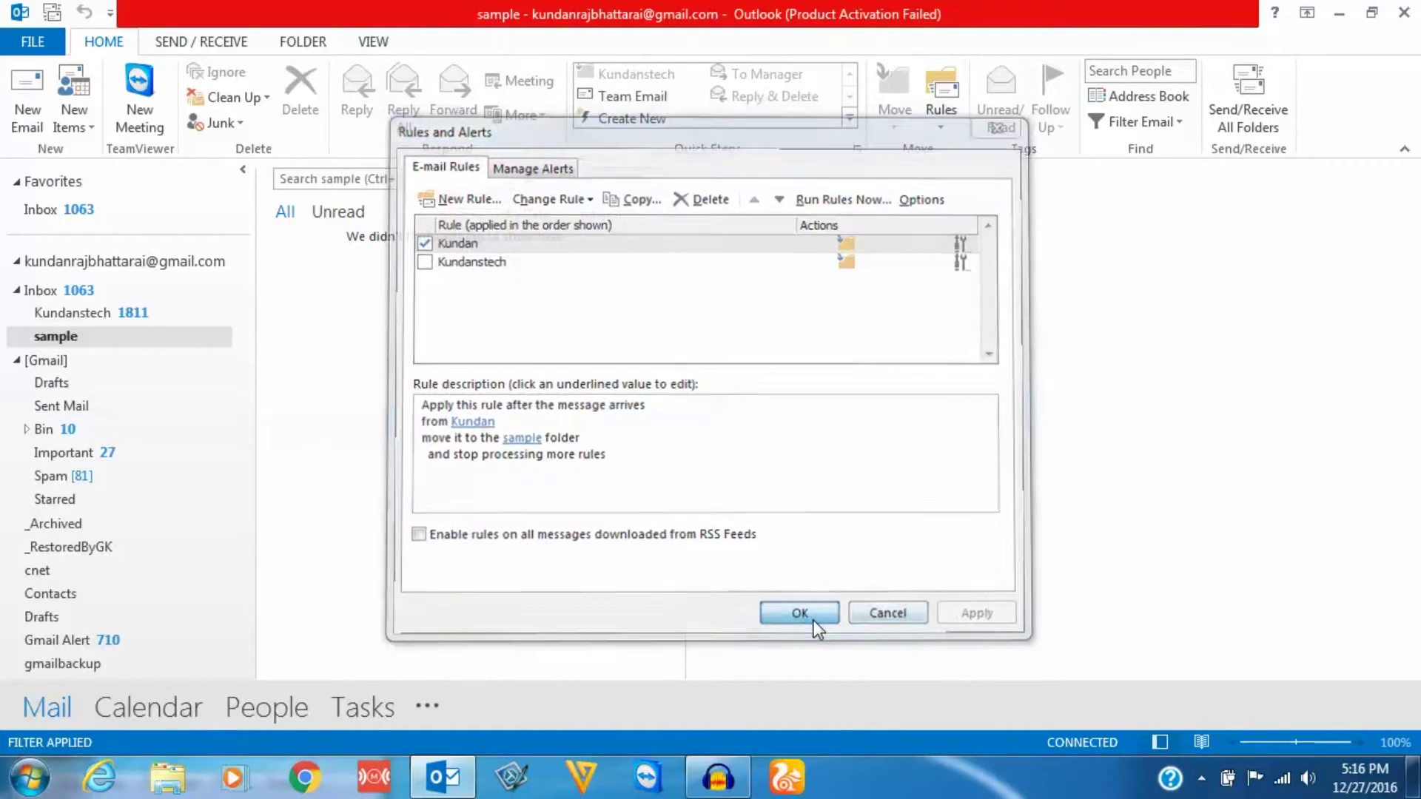
click(814, 620)
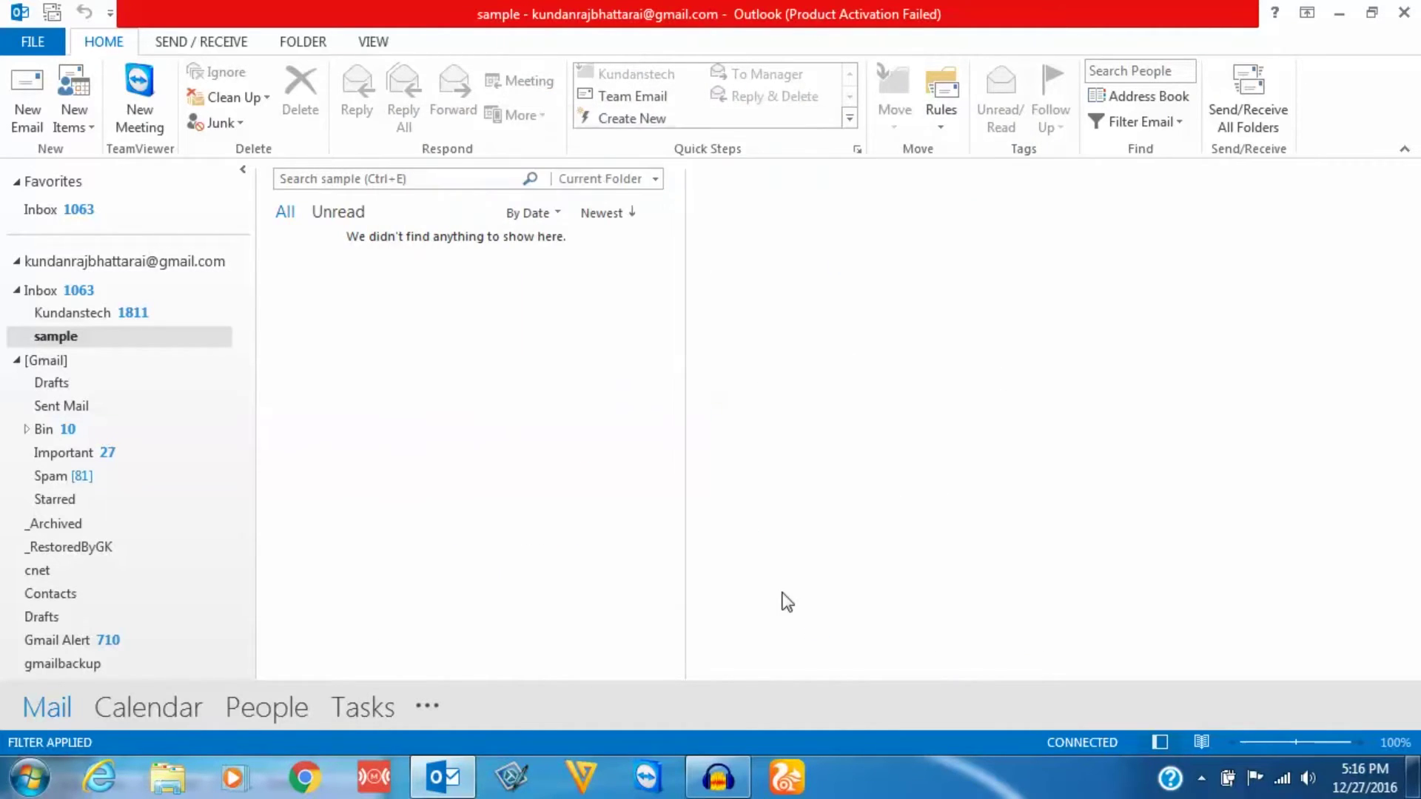
click(64, 318)
click(63, 337)
Send a Gmail test email with subject and body 'trail' to the Outlook account
key(alt+Tab)
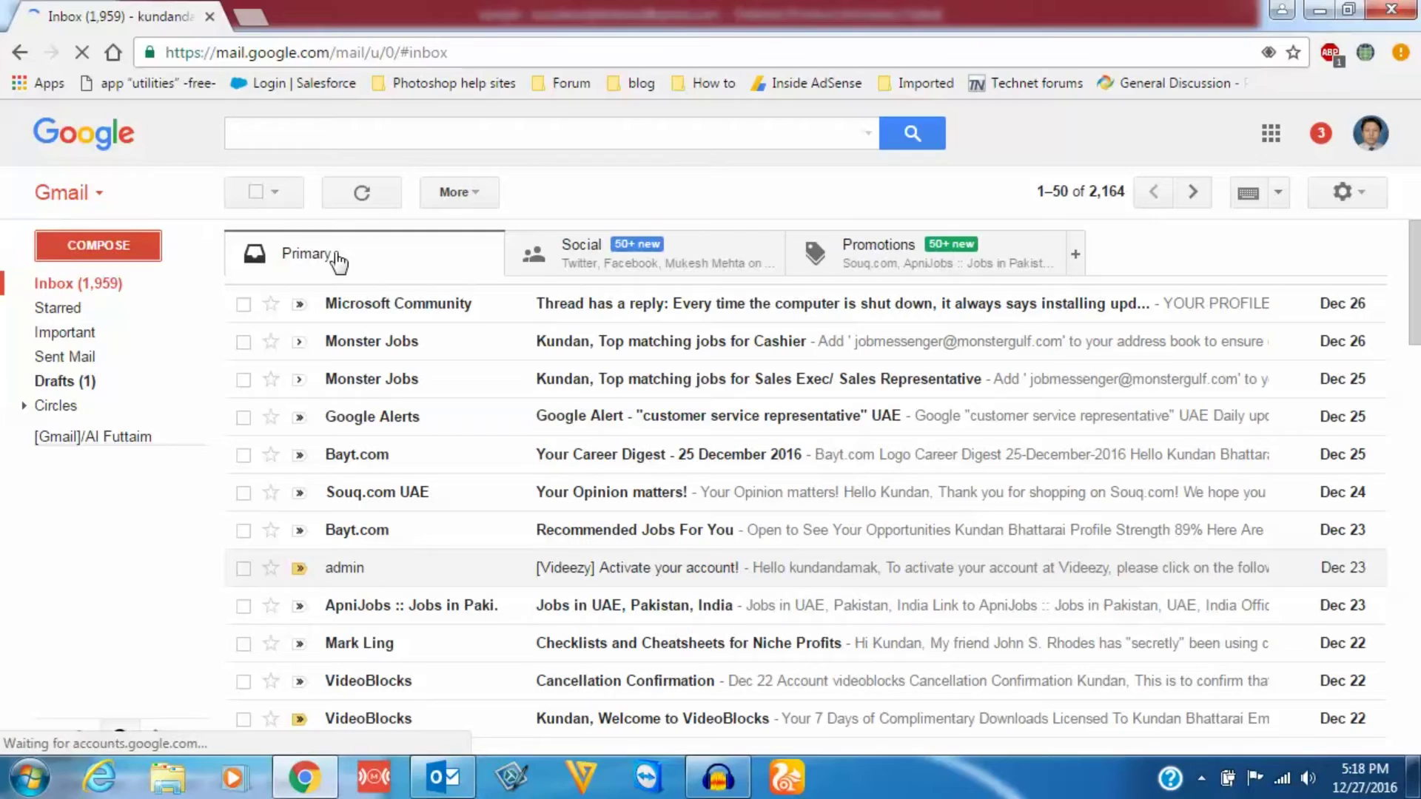
click(89, 252)
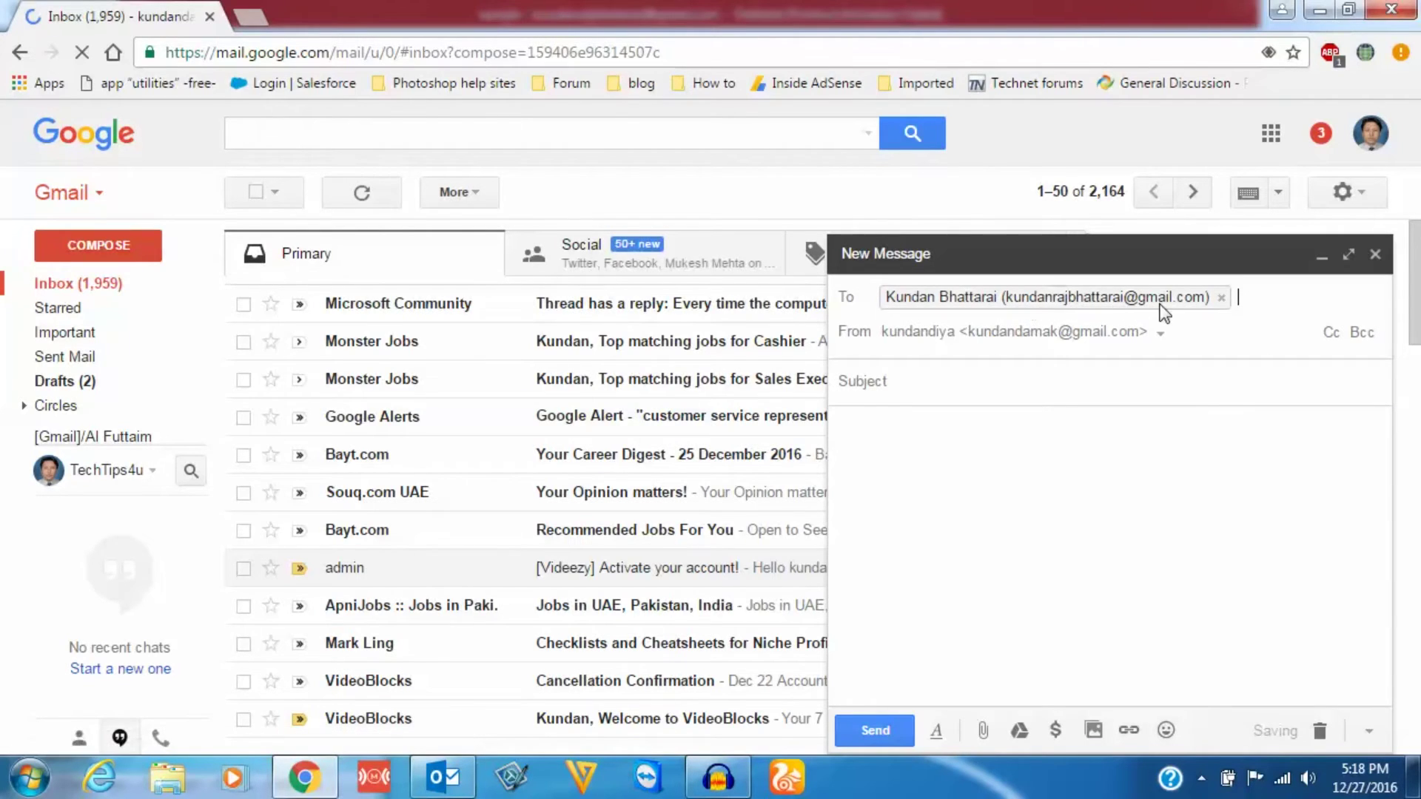
click(965, 393)
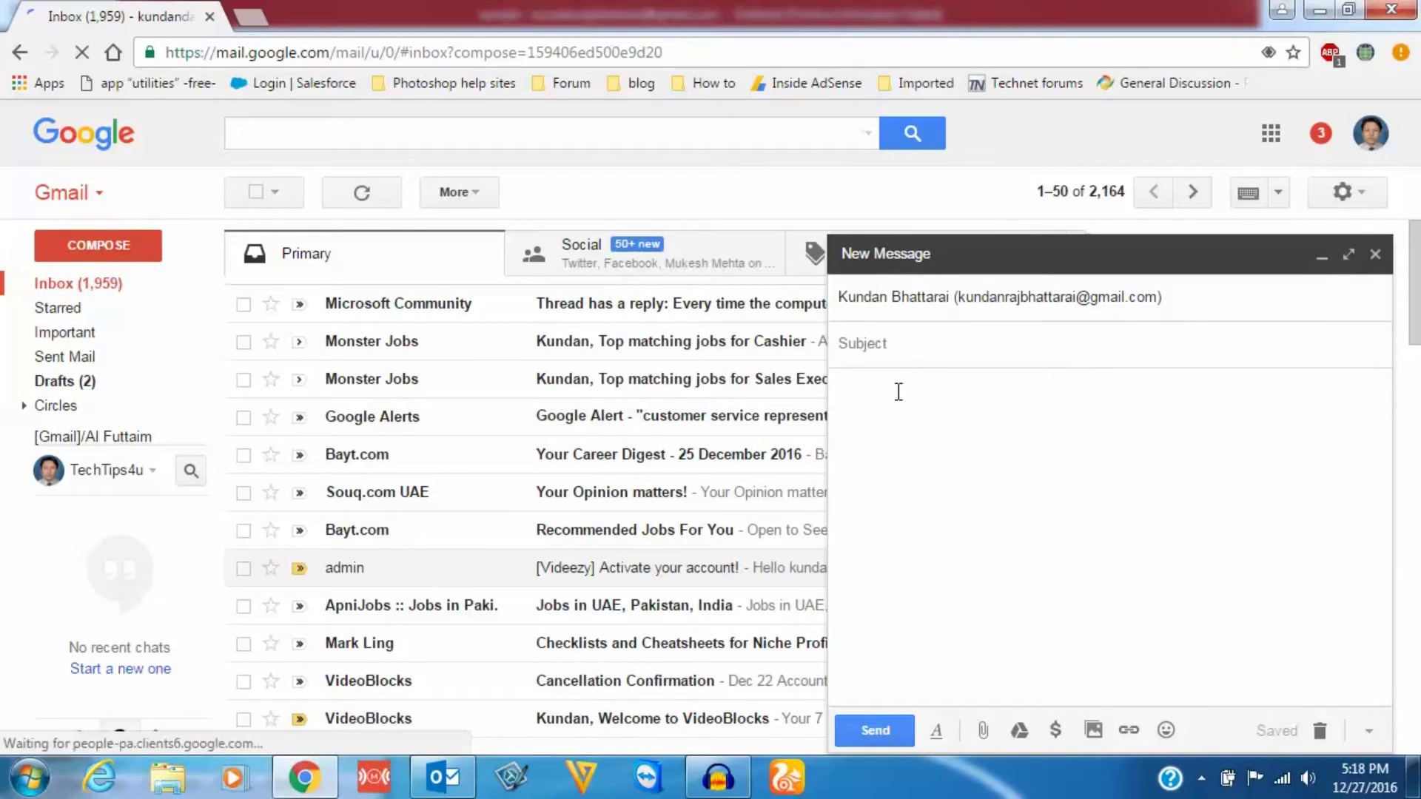
text(trail)
click(923, 427)
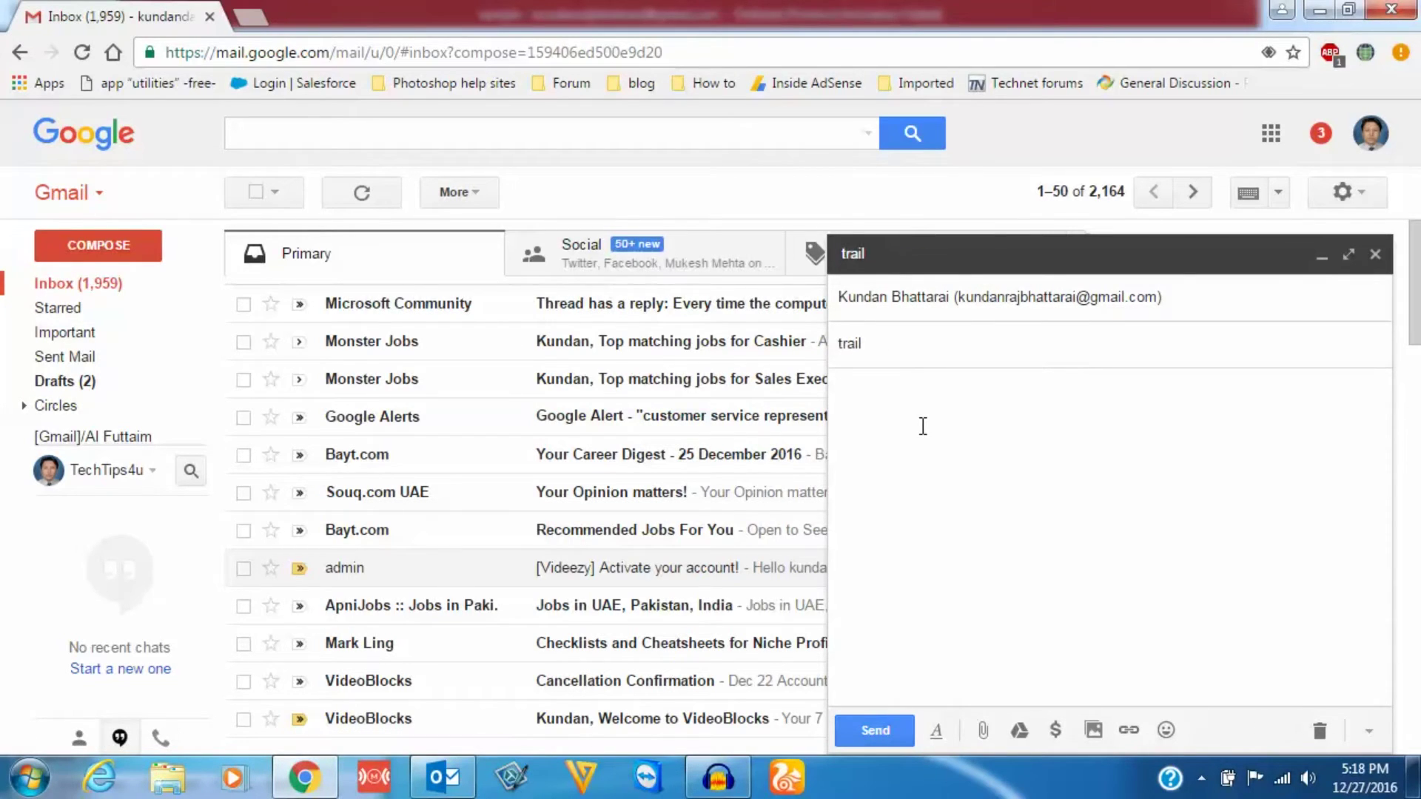
text(trail)
click(867, 729)
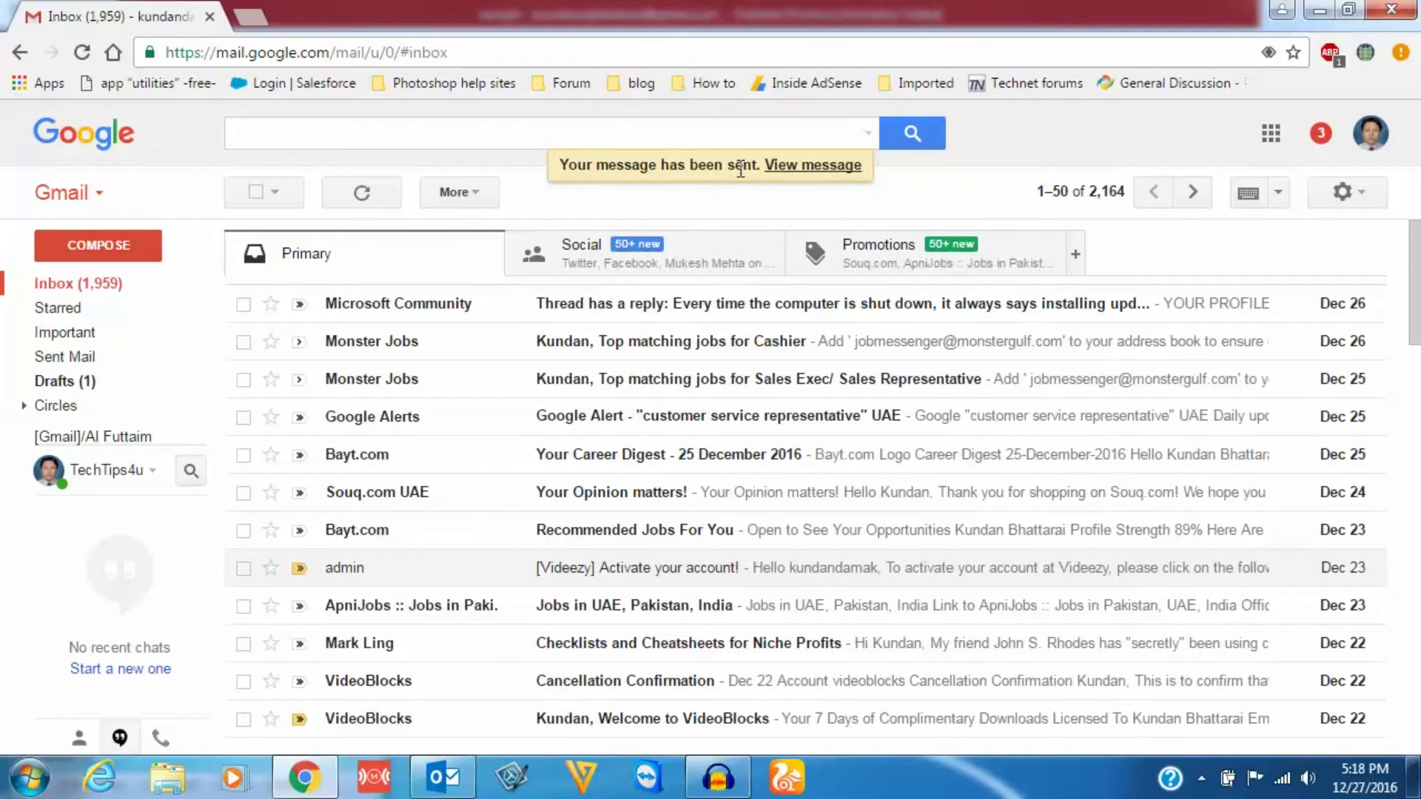
click(1320, 10)
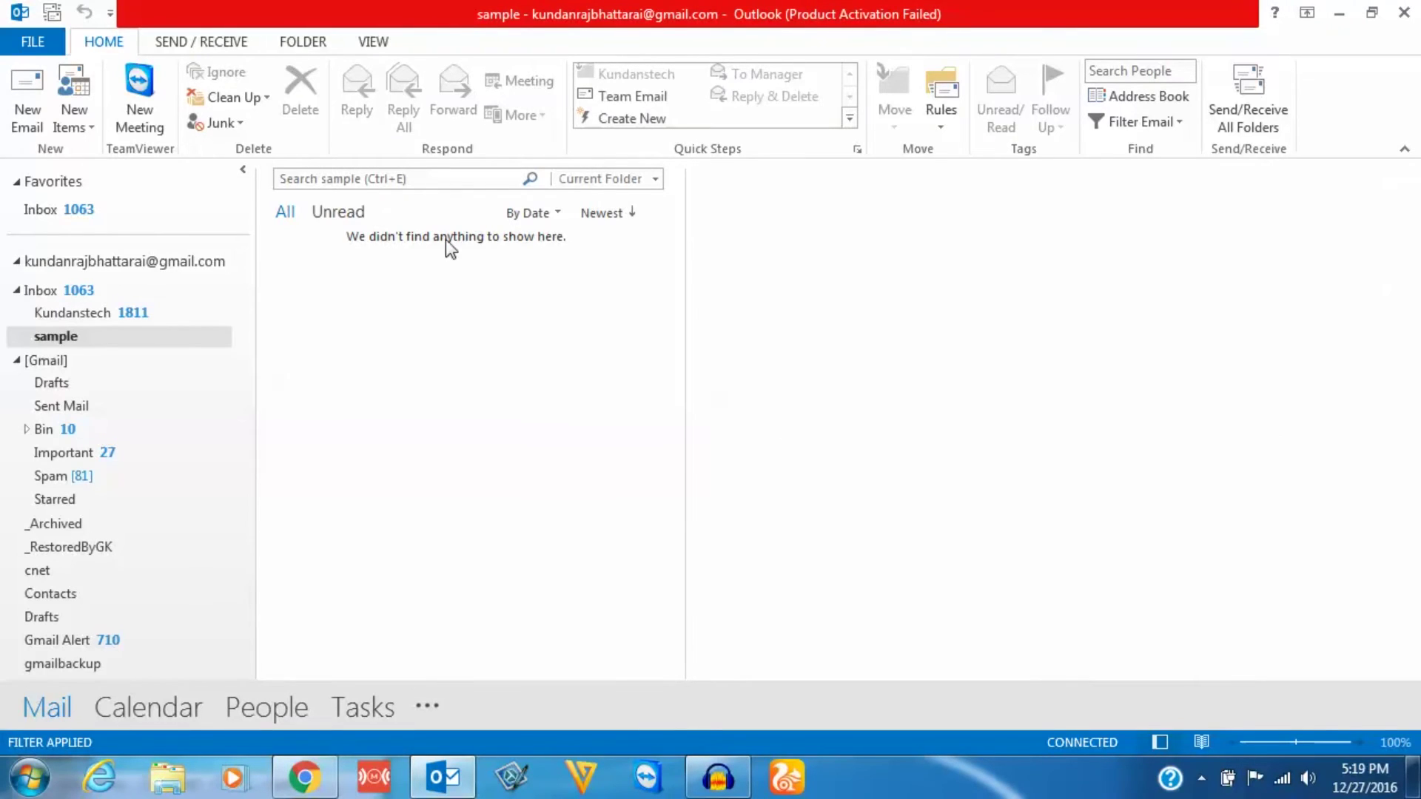
Run Send/Receive All Folders and confirm the test email landed unread in 'sample'
click(192, 43)
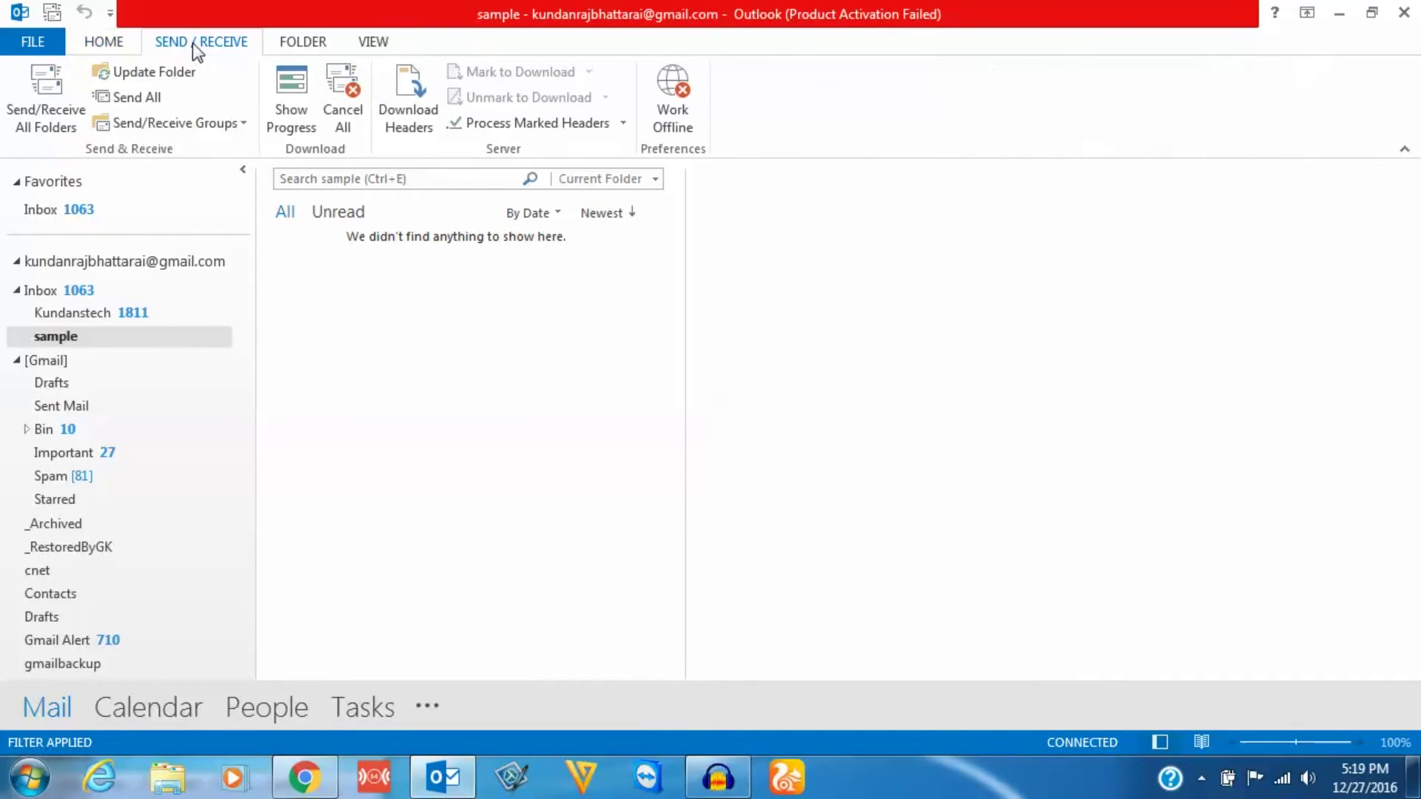
click(50, 91)
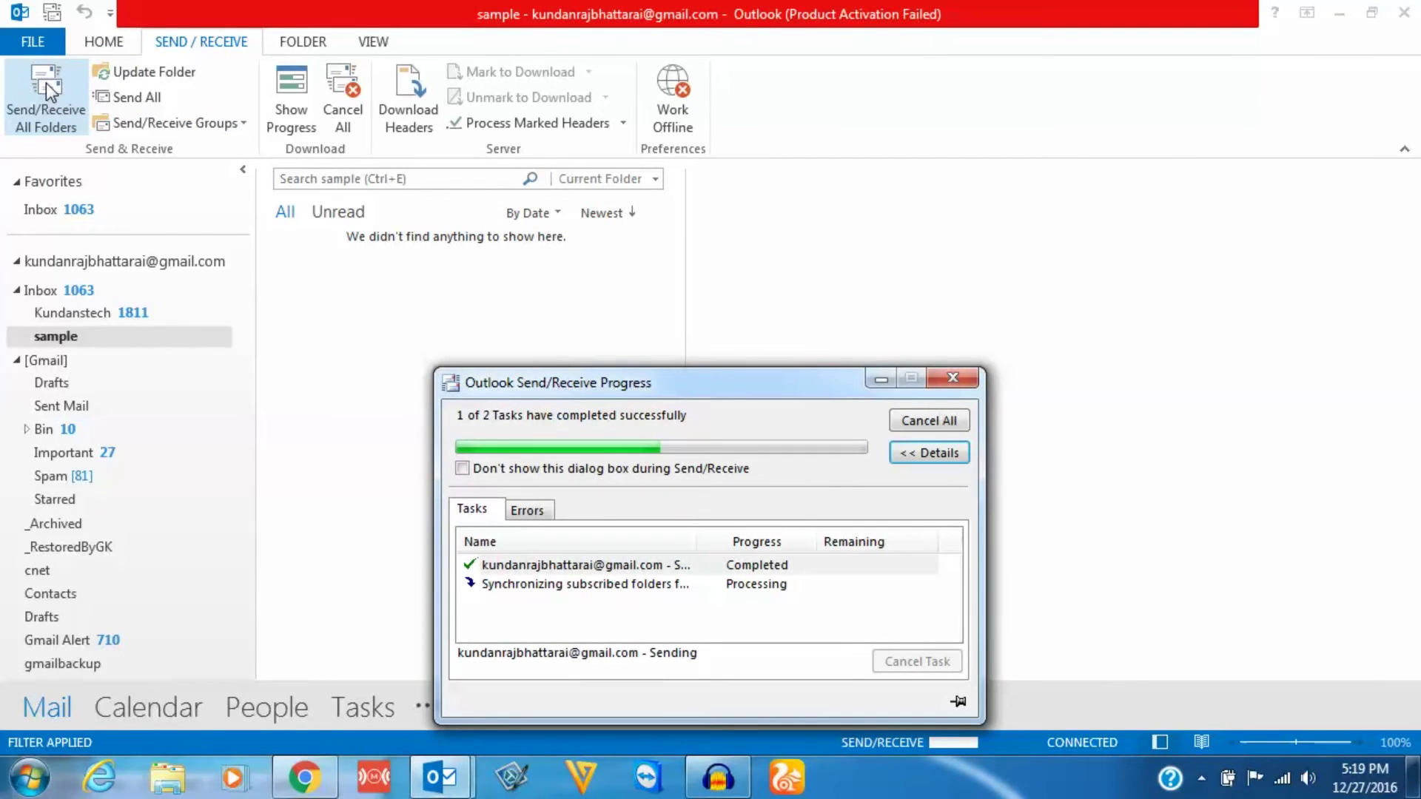
click(141, 290)
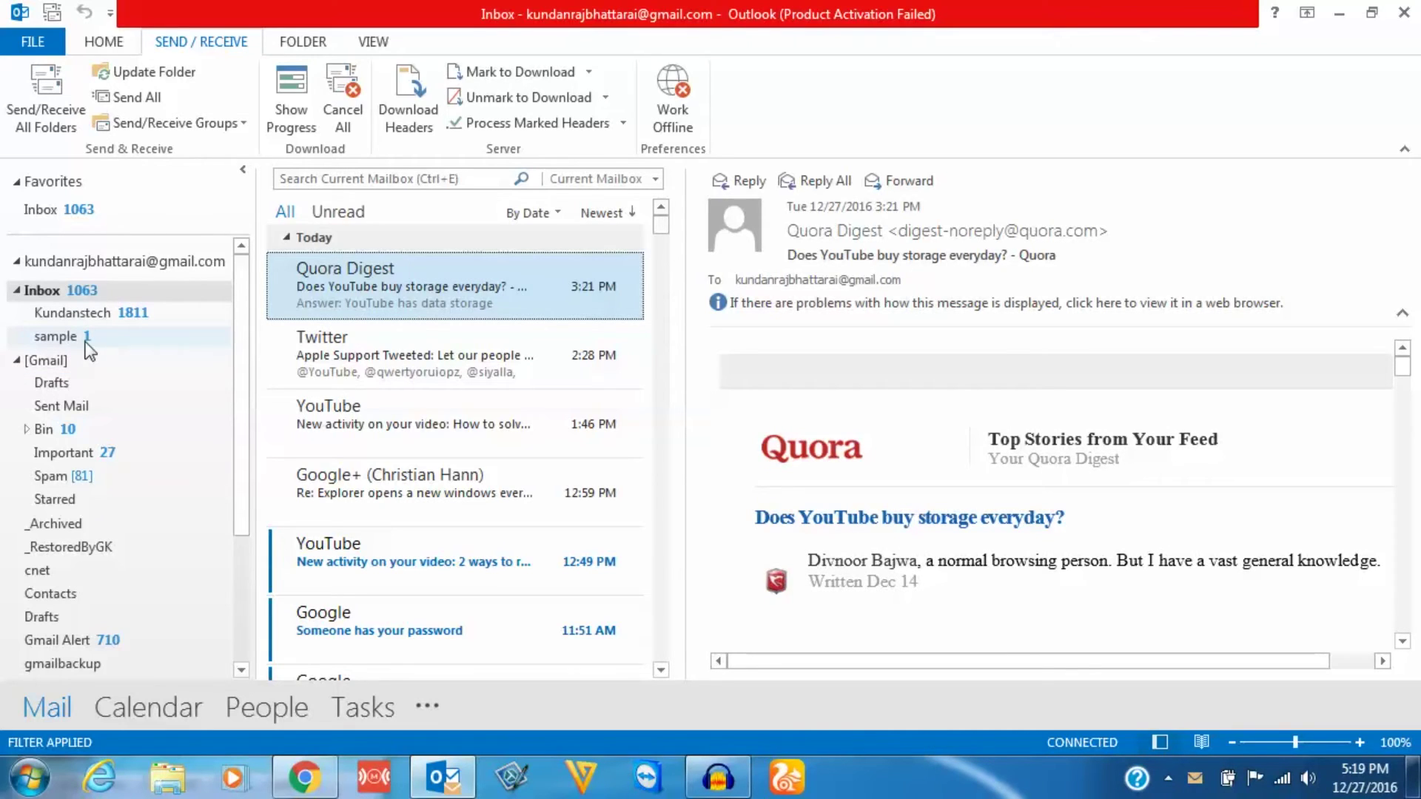
click(56, 337)
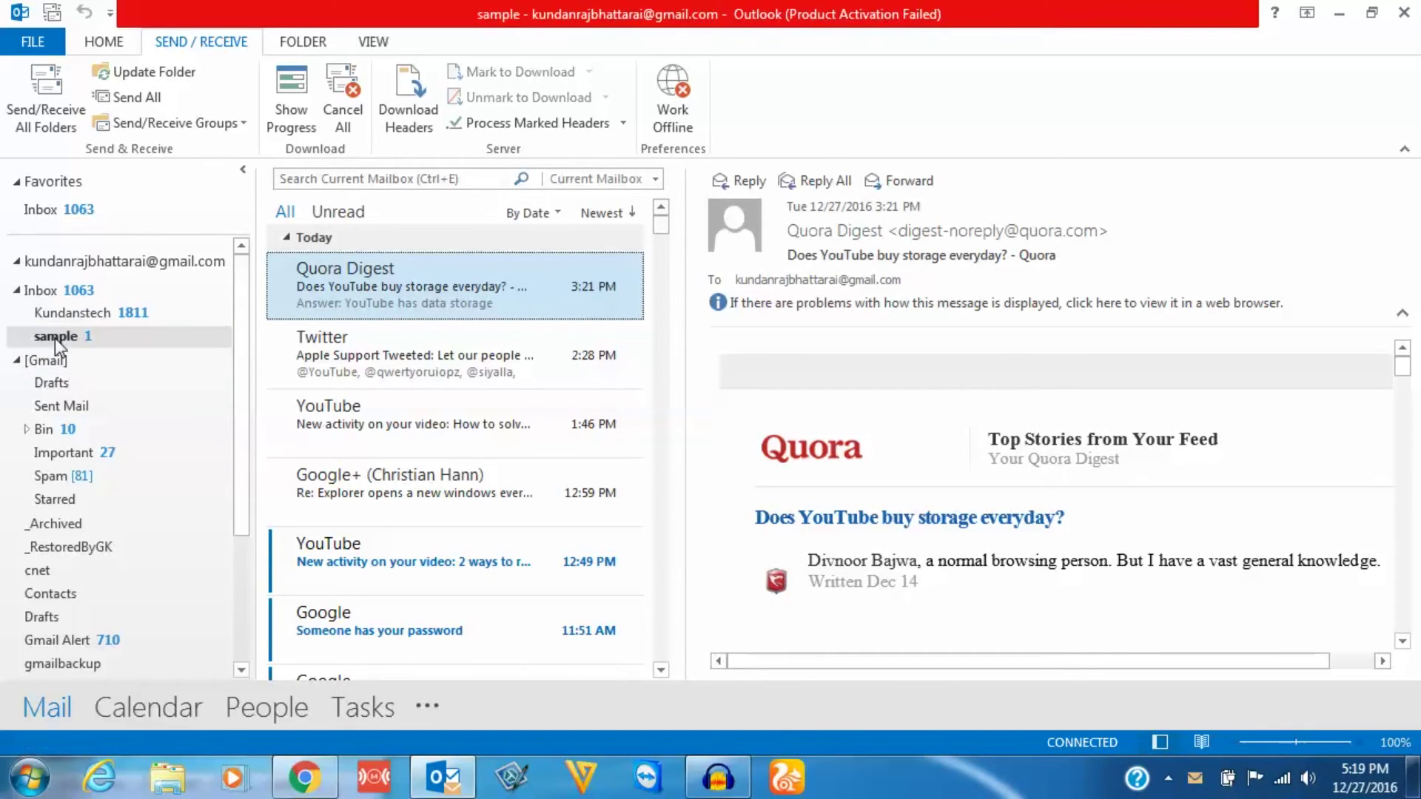